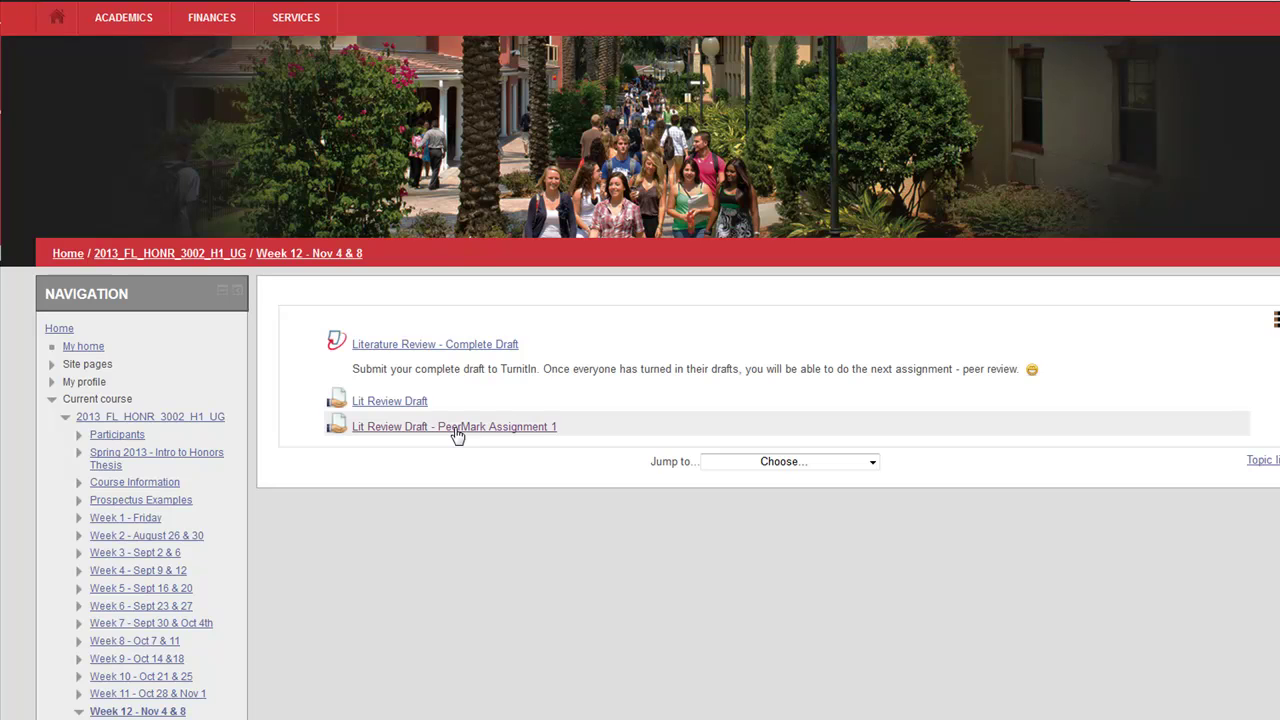
# - Open the Lit Review Draft - PeerMark Assignment 1 submission page and start writing a review of the peer's paper
pyautogui.click(457, 428)
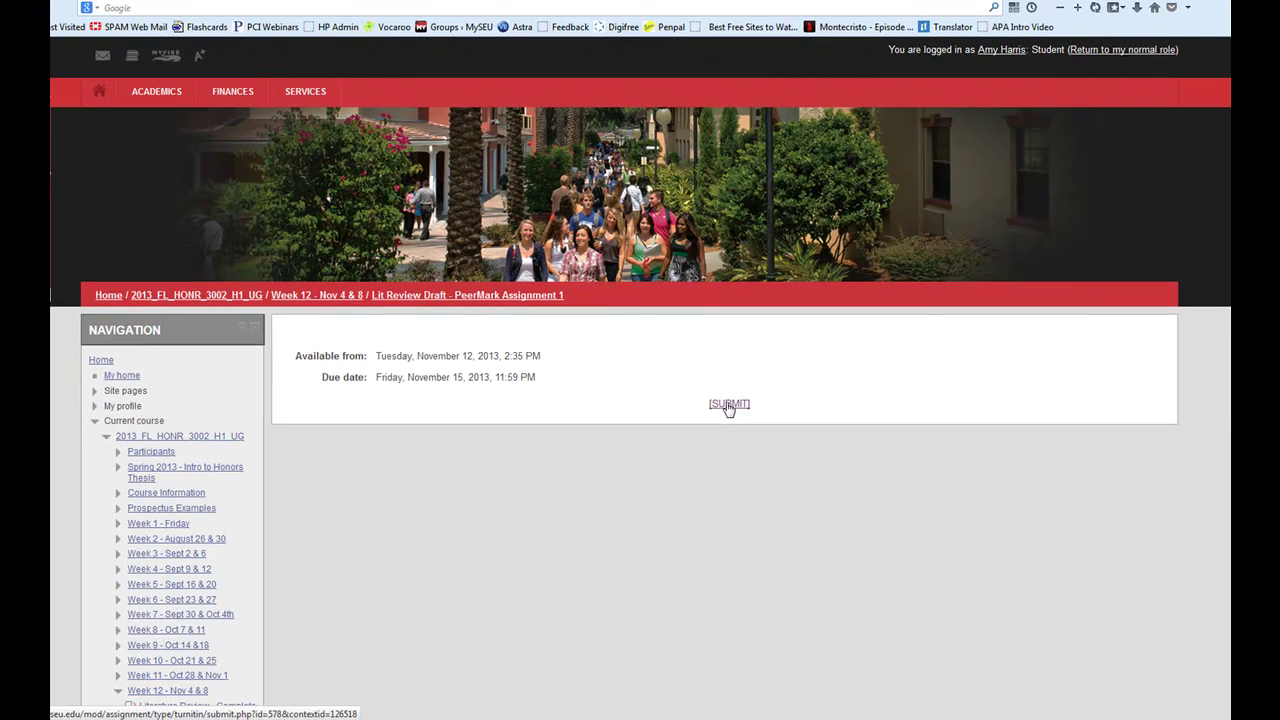
pyautogui.click(729, 405)
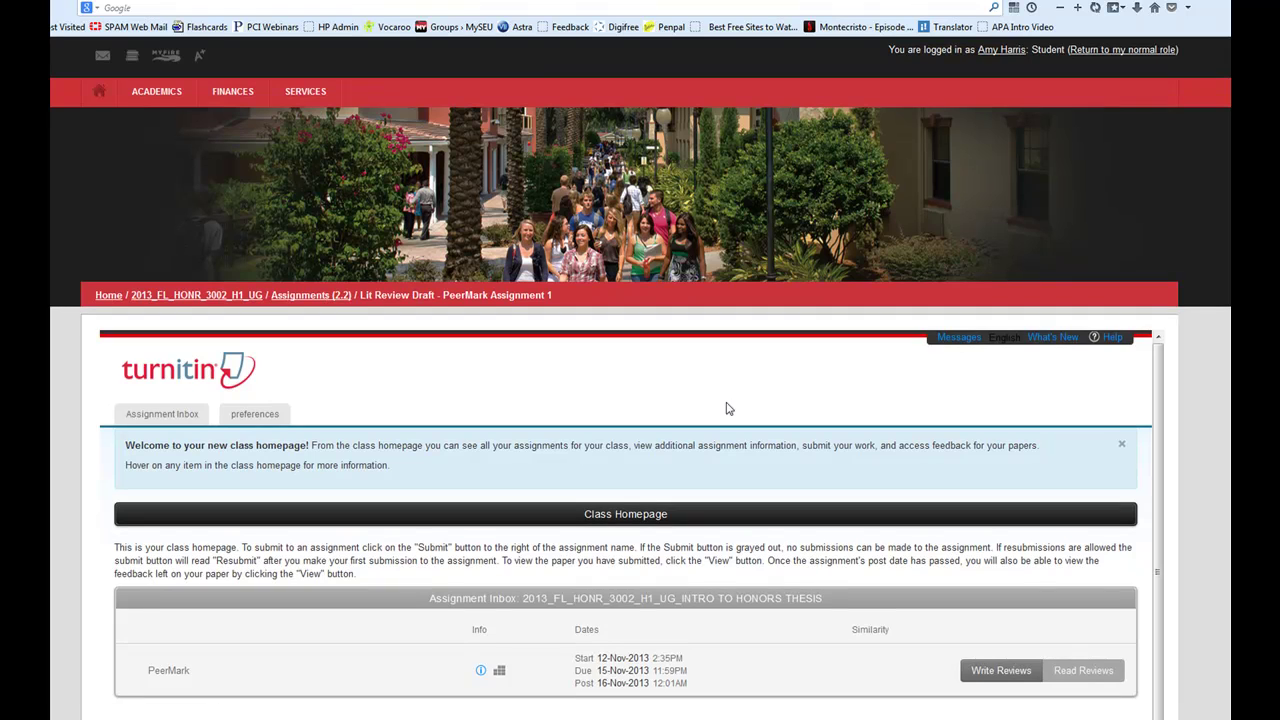
pyautogui.scroll(-1, 660, 624)
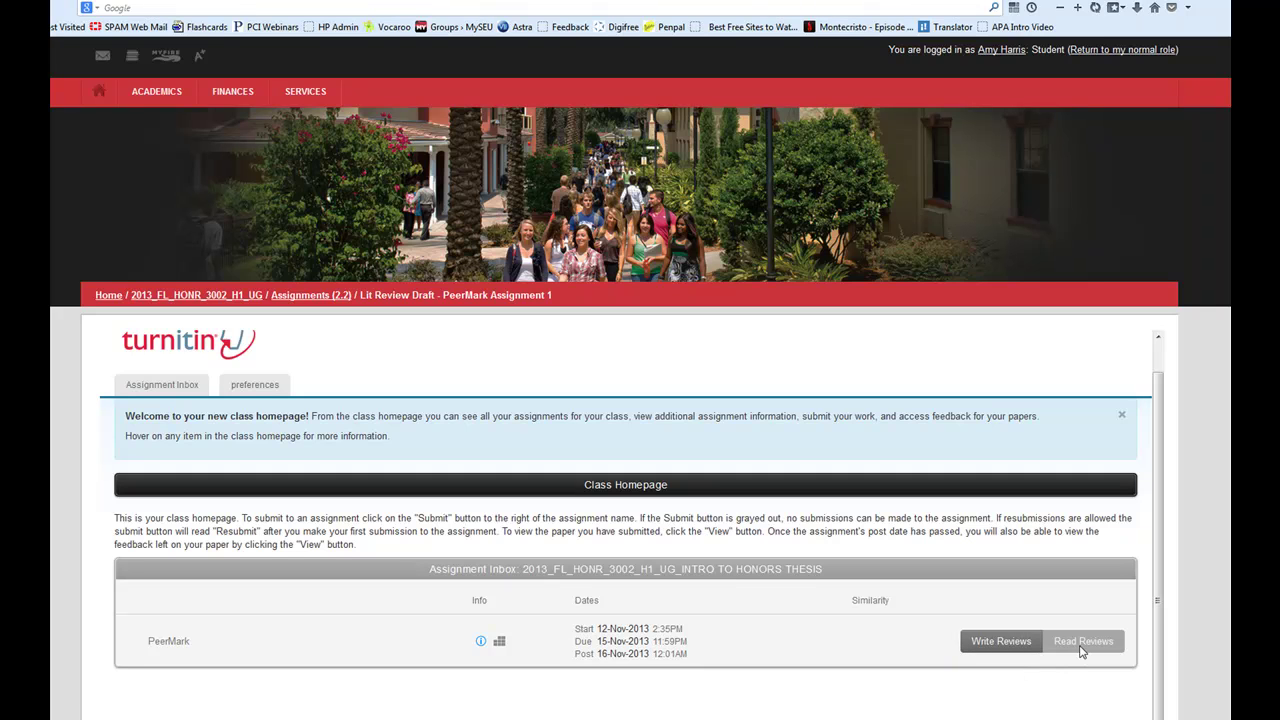
pyautogui.moveTo(1081, 651)
pyautogui.click(985, 643)
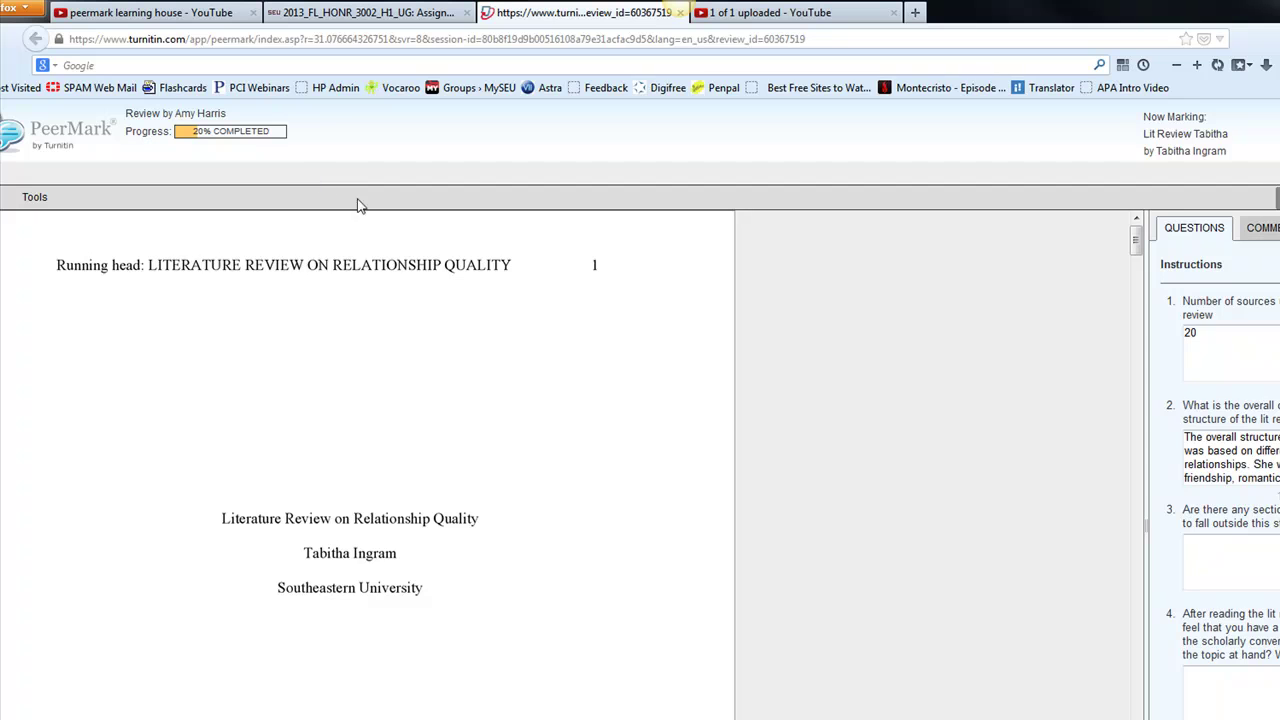
# - Read through the literature review draft from its title page to the Friendship section, returning to Emerging Adulthood
pyautogui.scroll(-6, 422, 358)
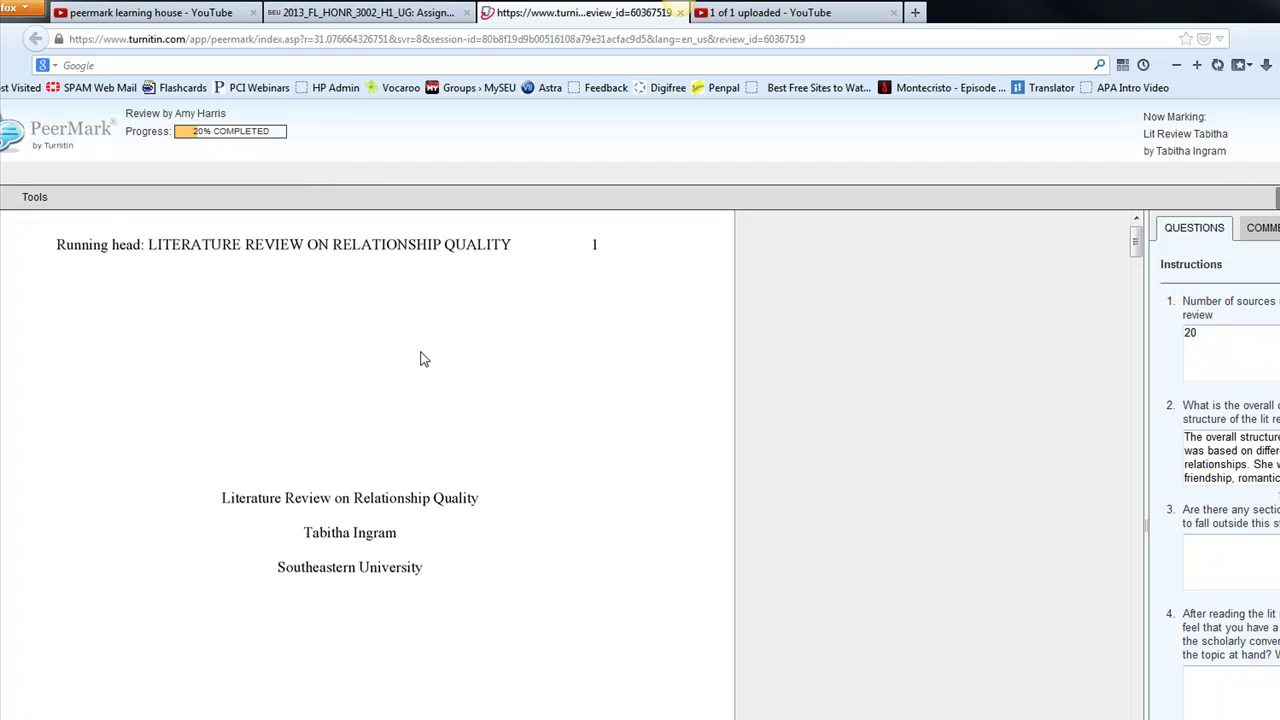
pyautogui.scroll(-5, 422, 358)
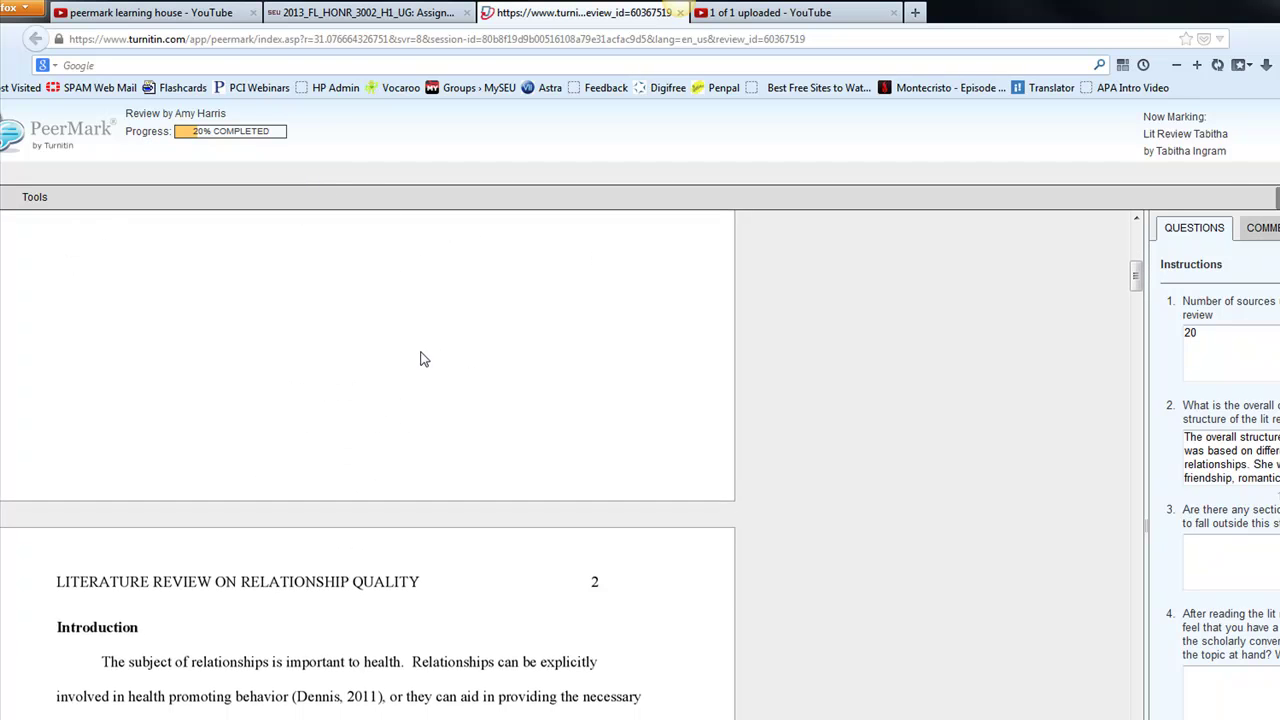
pyautogui.scroll(-6, 422, 358)
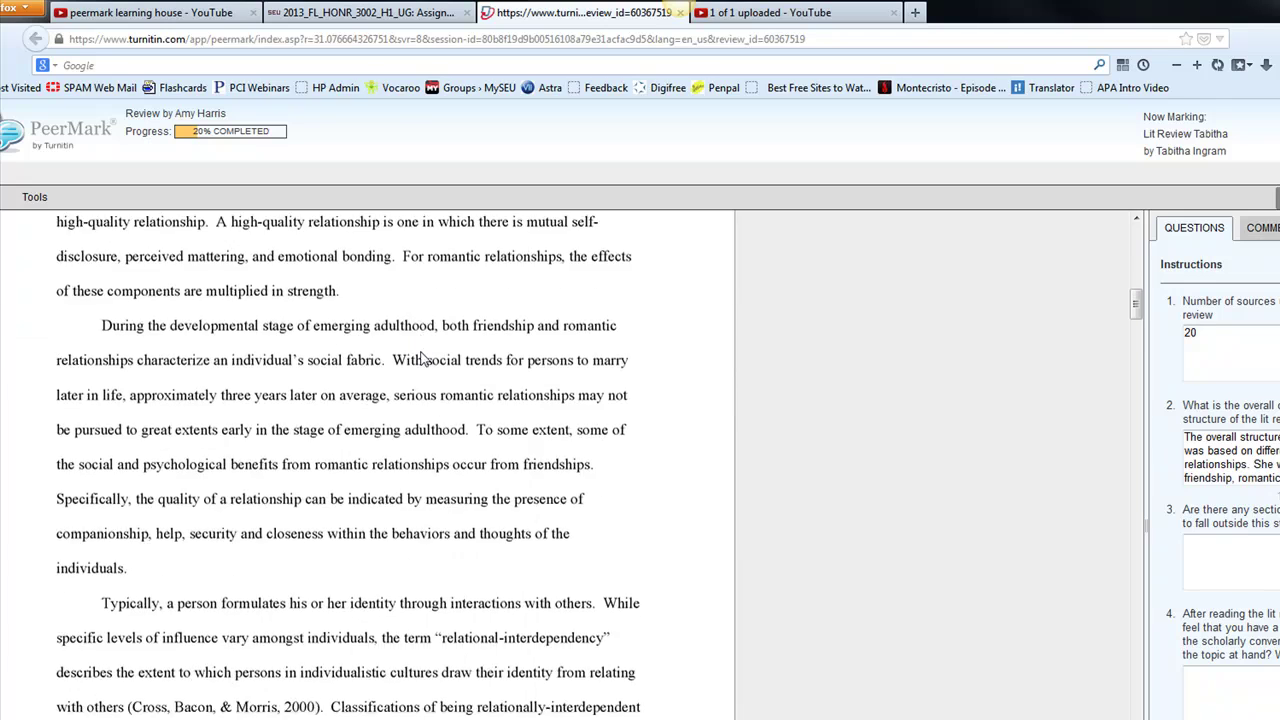
pyautogui.scroll(-6, 422, 358)
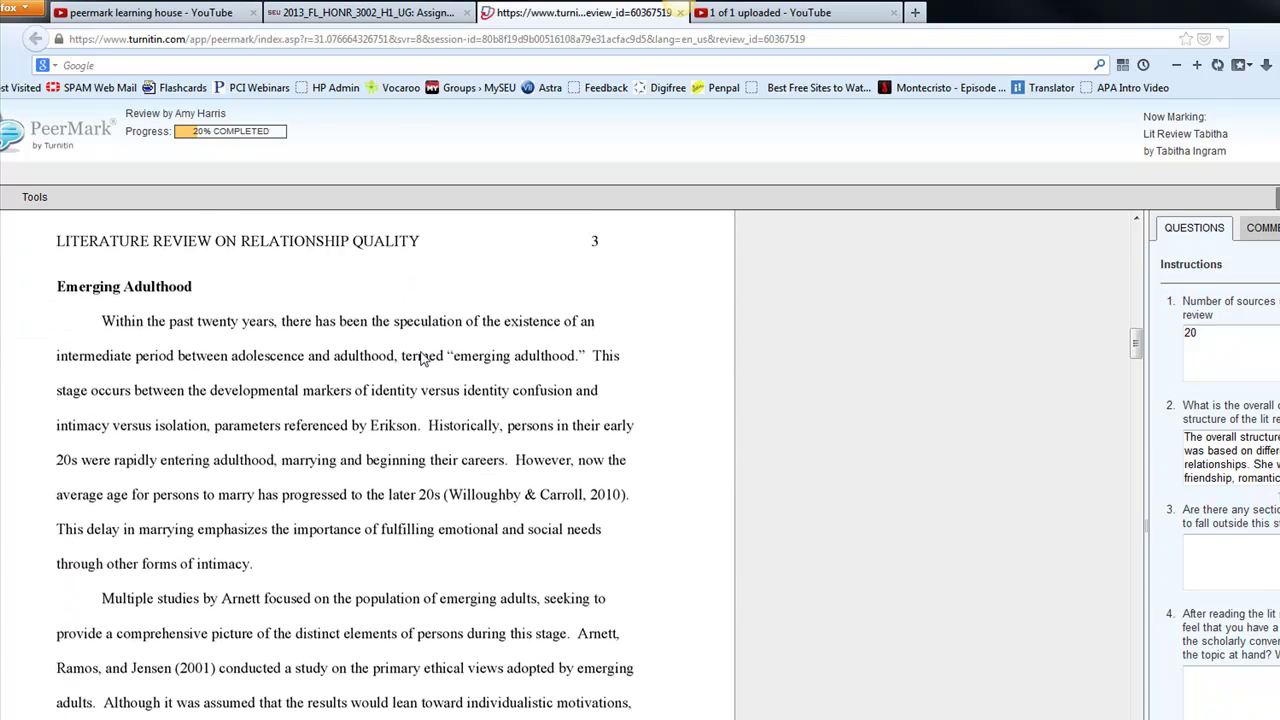
pyautogui.scroll(-6, 422, 358)
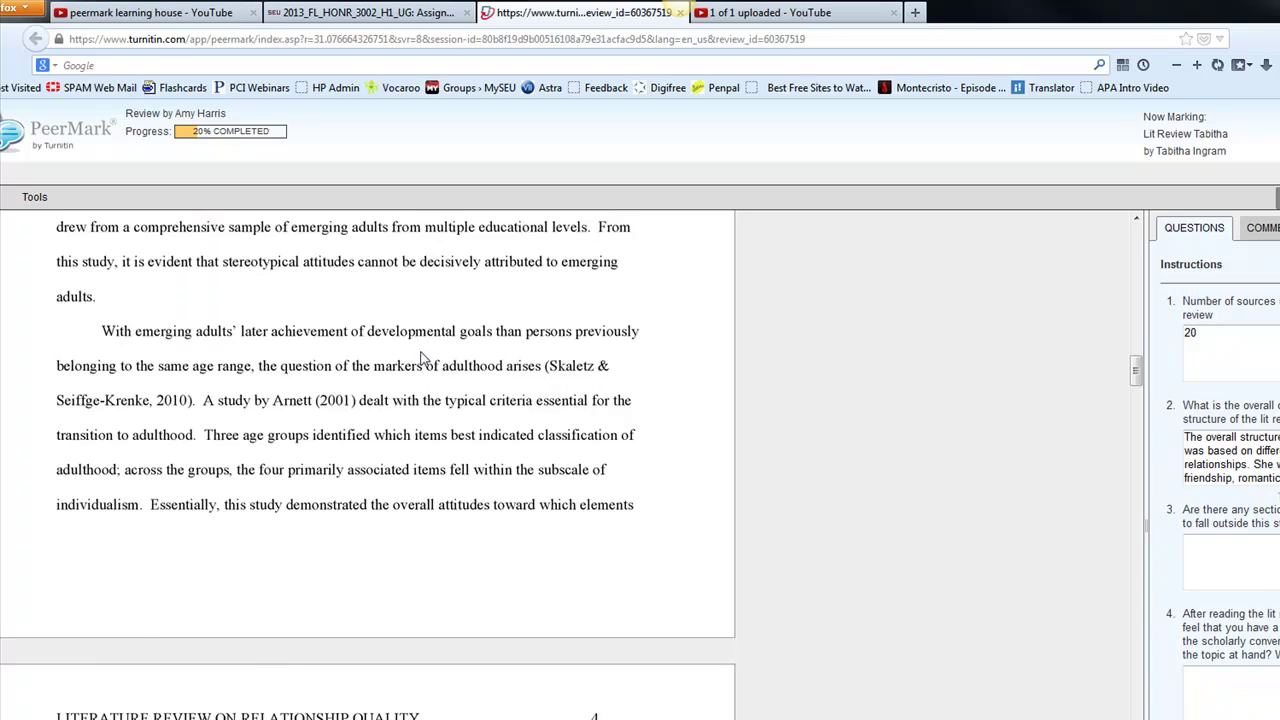
pyautogui.scroll(-3, 422, 358)
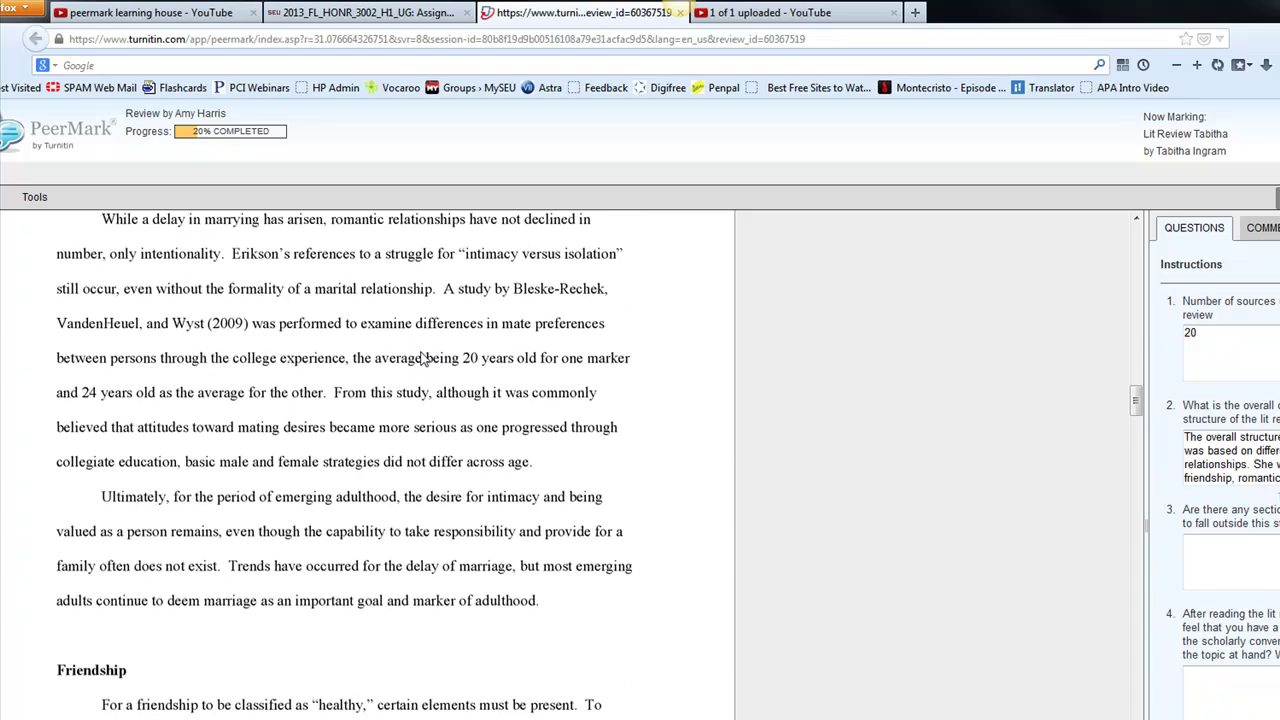
pyautogui.scroll(5, 422, 358)
pyautogui.scroll(10, 422, 358)
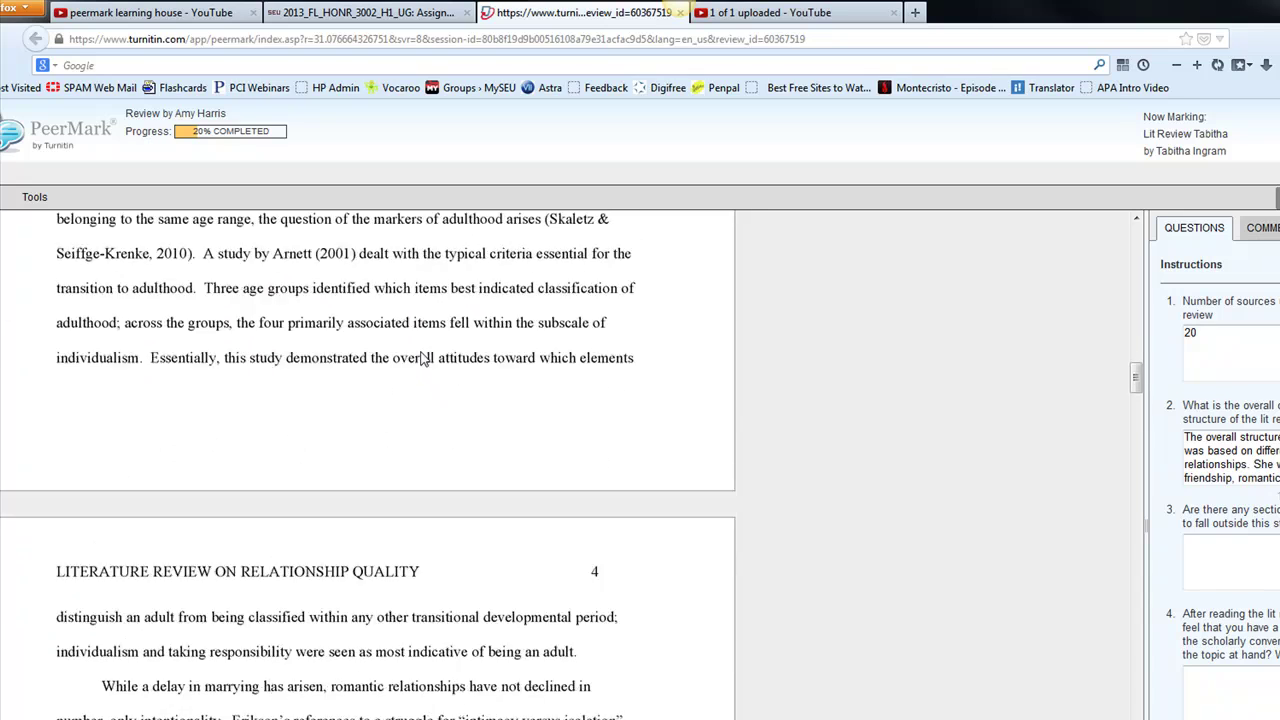
pyautogui.scroll(4, 424, 360)
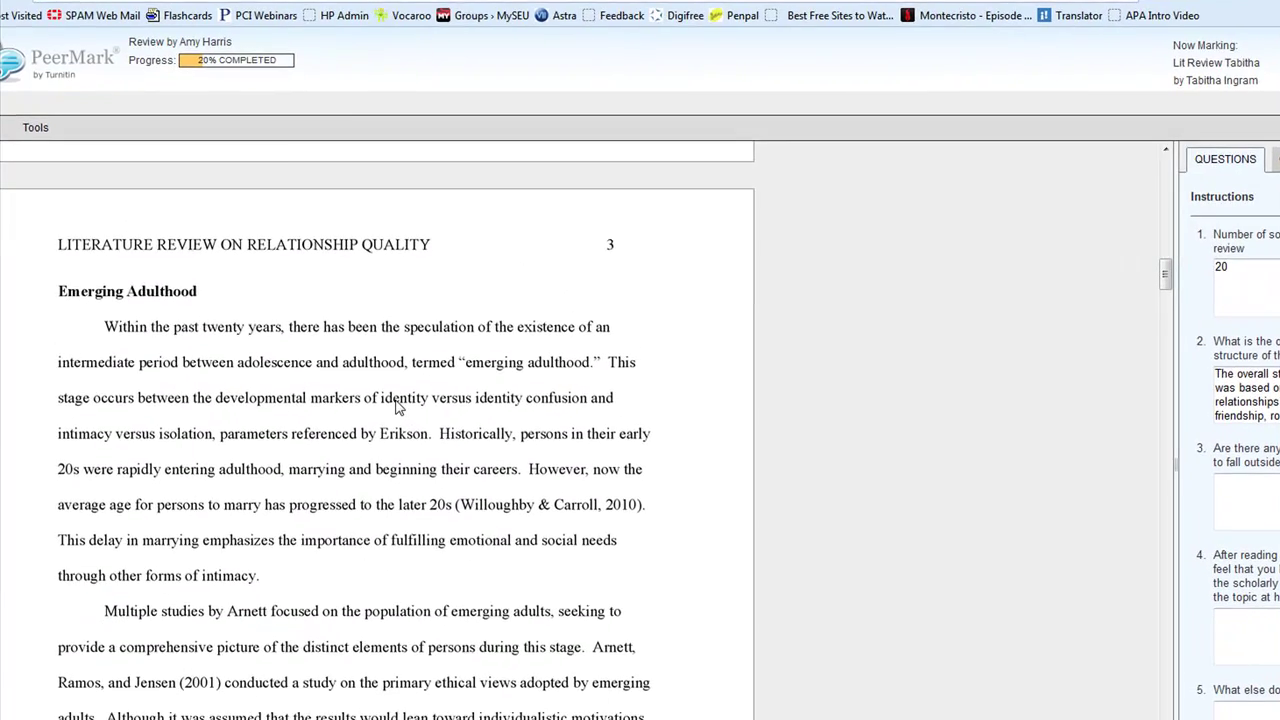
# - View the existing comment attached to the first paragraph of the Introduction on page 2
pyautogui.click(397, 407)
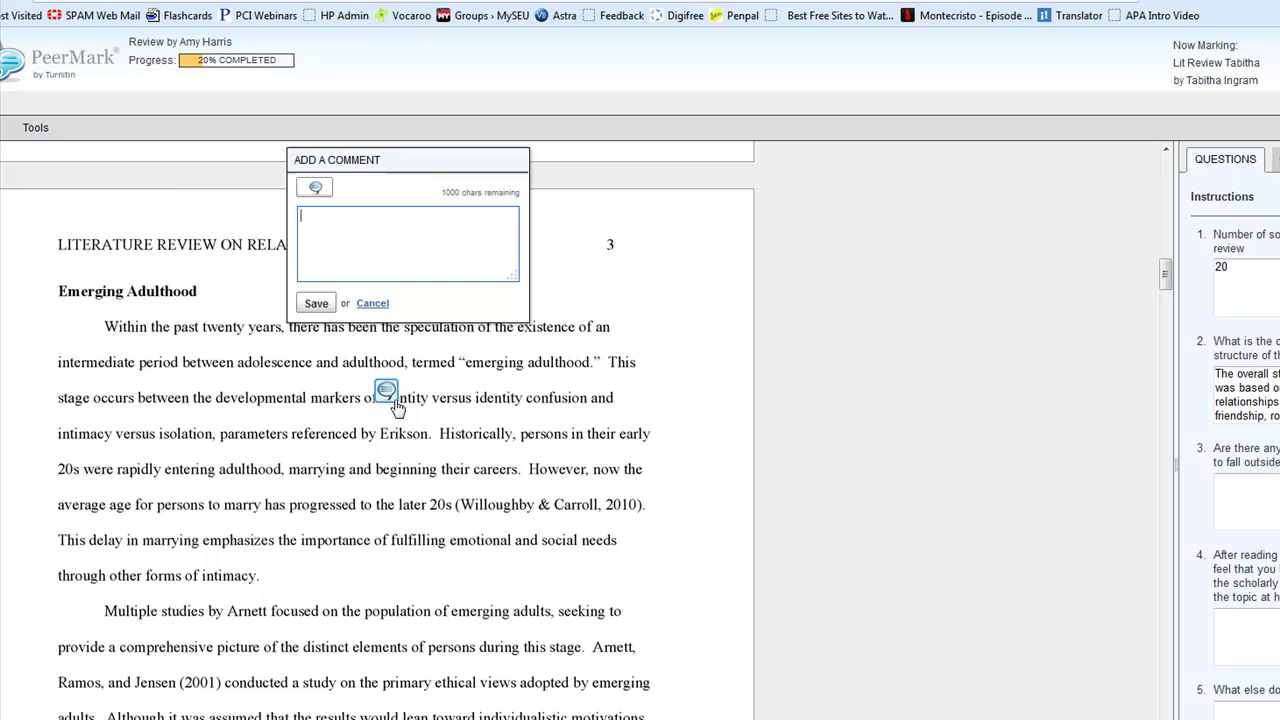
pyautogui.click(374, 304)
pyautogui.scroll(5, 378, 312)
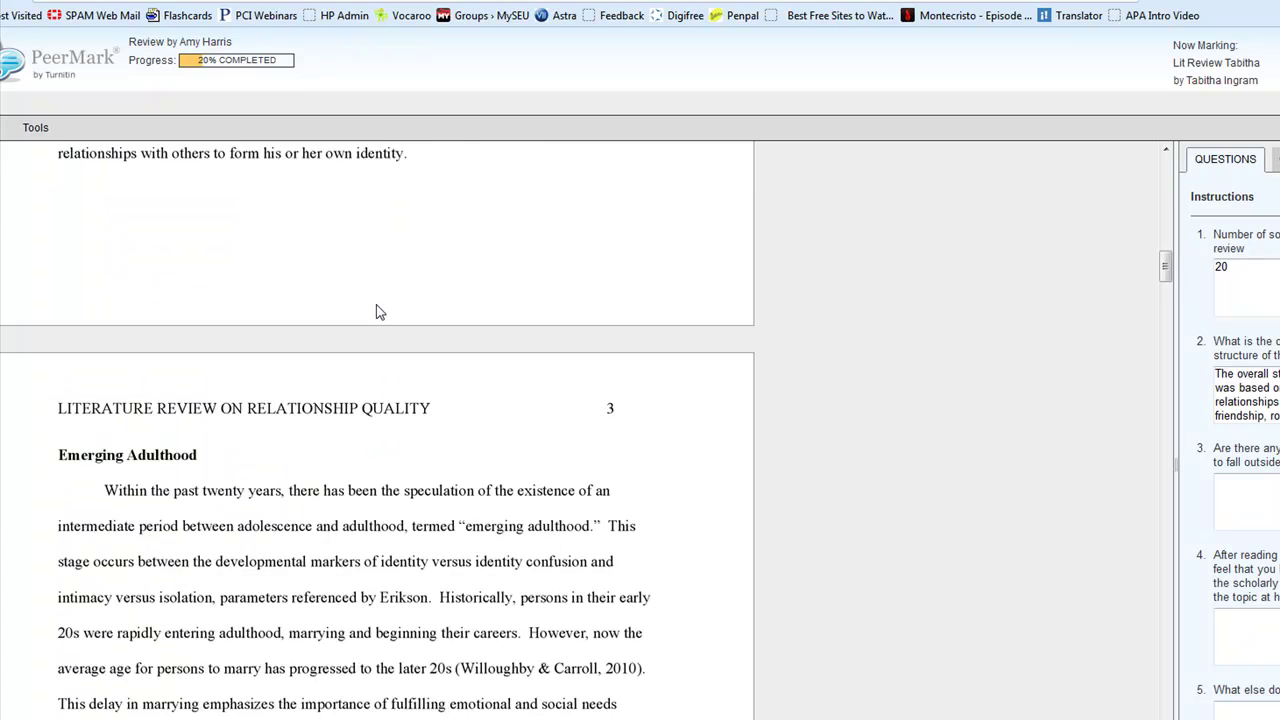
pyautogui.scroll(5, 378, 312)
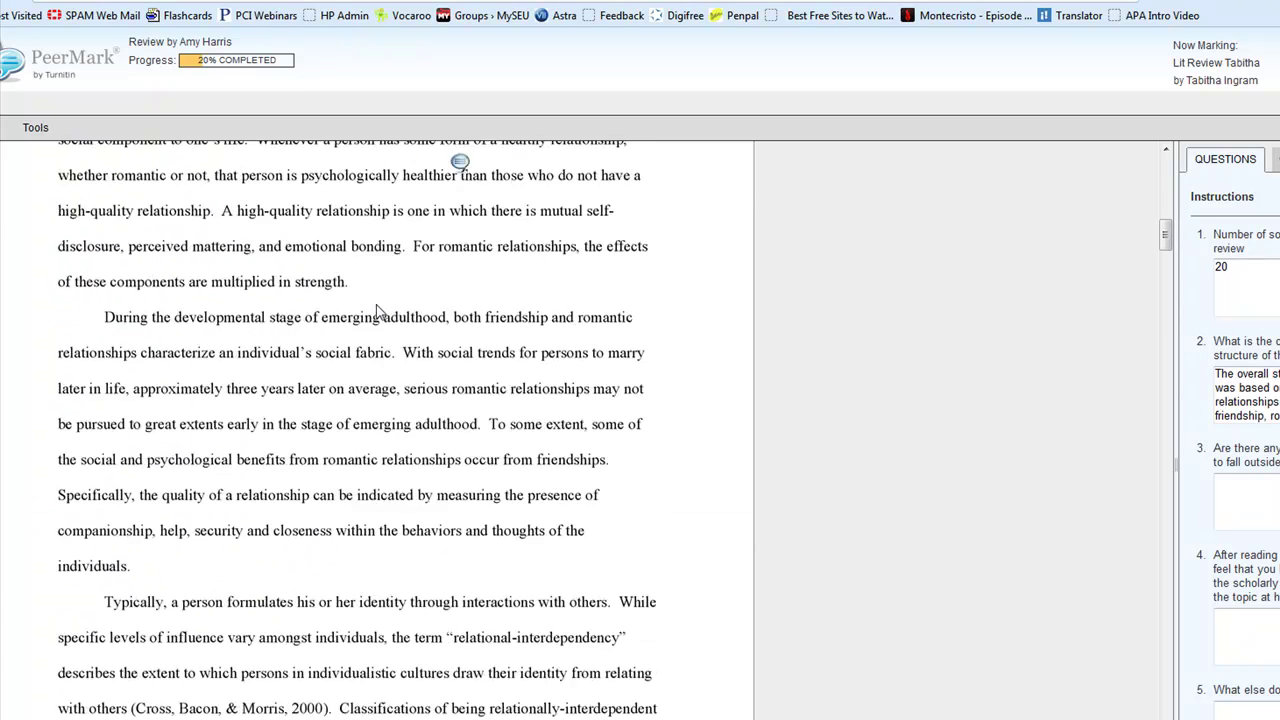
pyautogui.moveTo(461, 434)
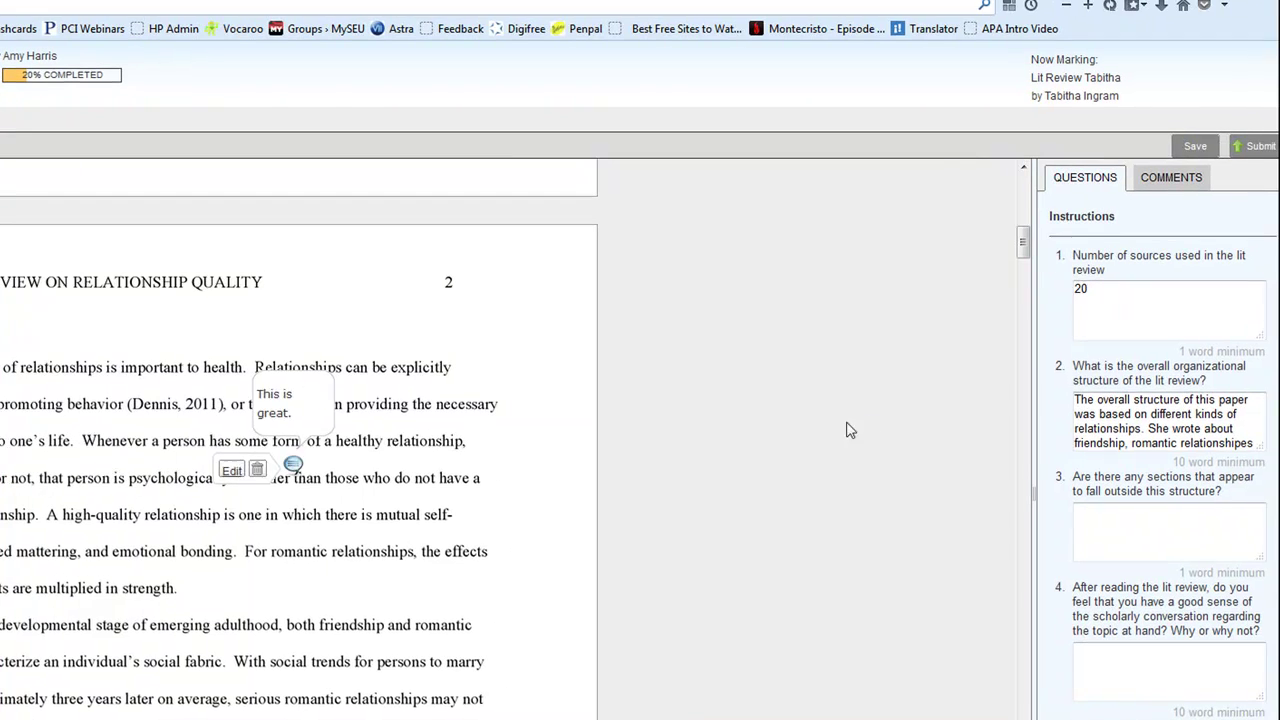
# - Check the minimum word requirement under question 1 about the number of sources used
pyautogui.click(1090, 331)
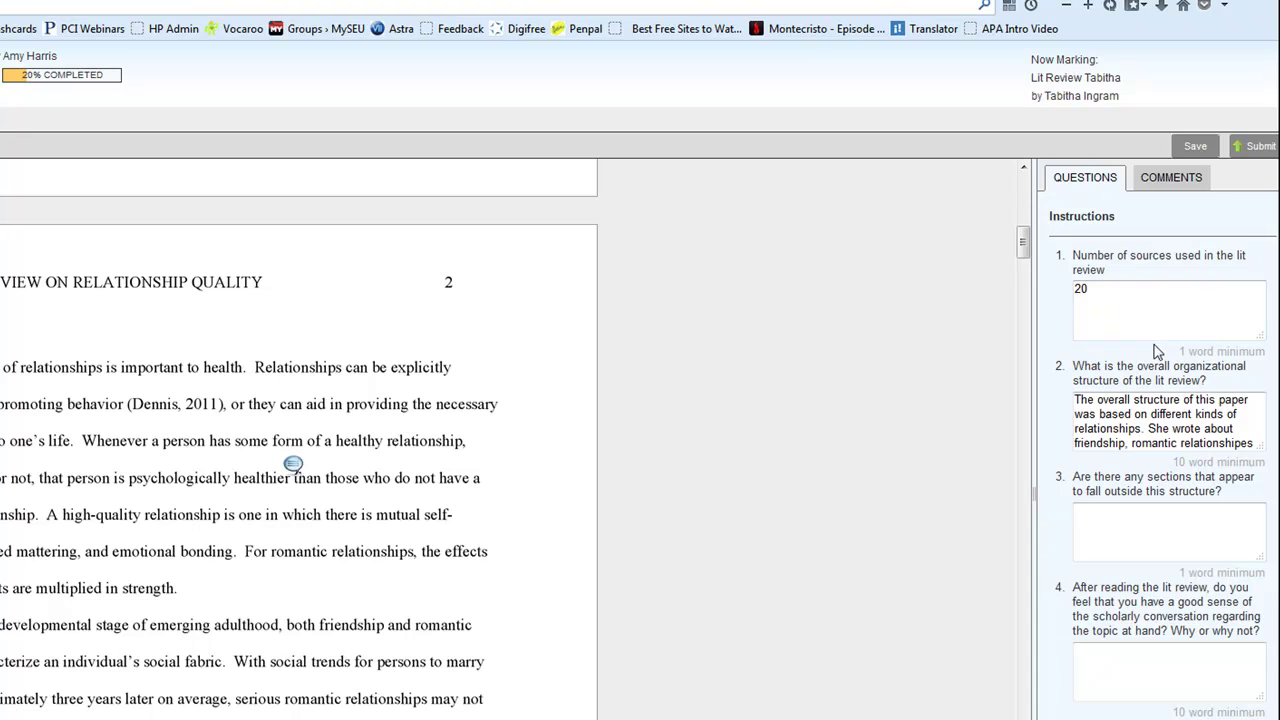
pyautogui.moveTo(1180, 354); pyautogui.dragTo(1270, 360)
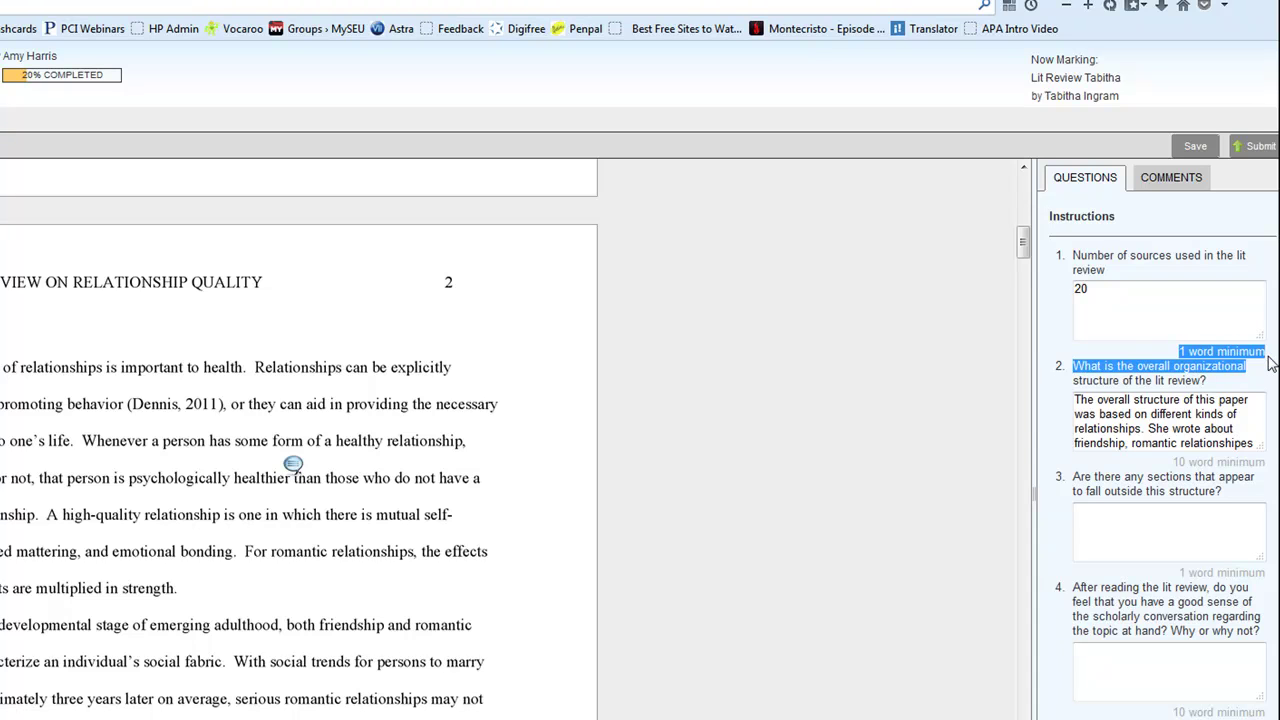
pyautogui.click(1157, 354)
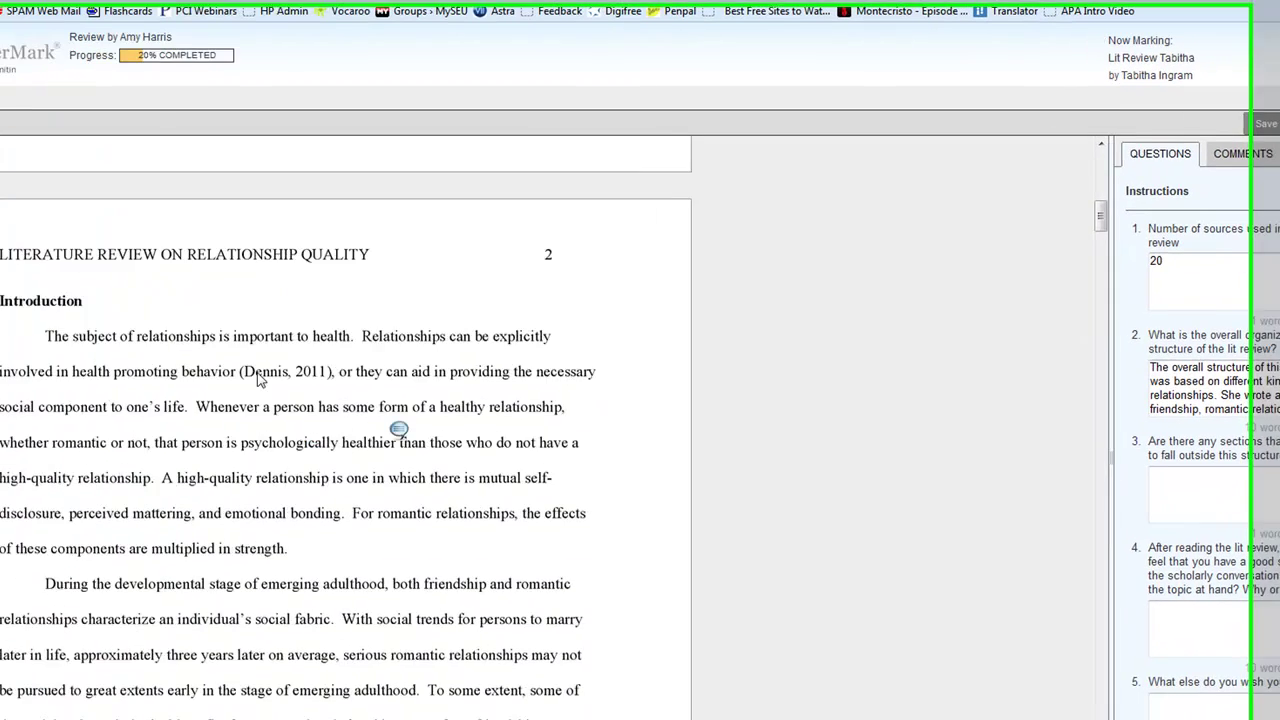
# - Look through the draft from the Introduction on page 2 to the Friendship section and return to page 2
pyautogui.click(357, 361)
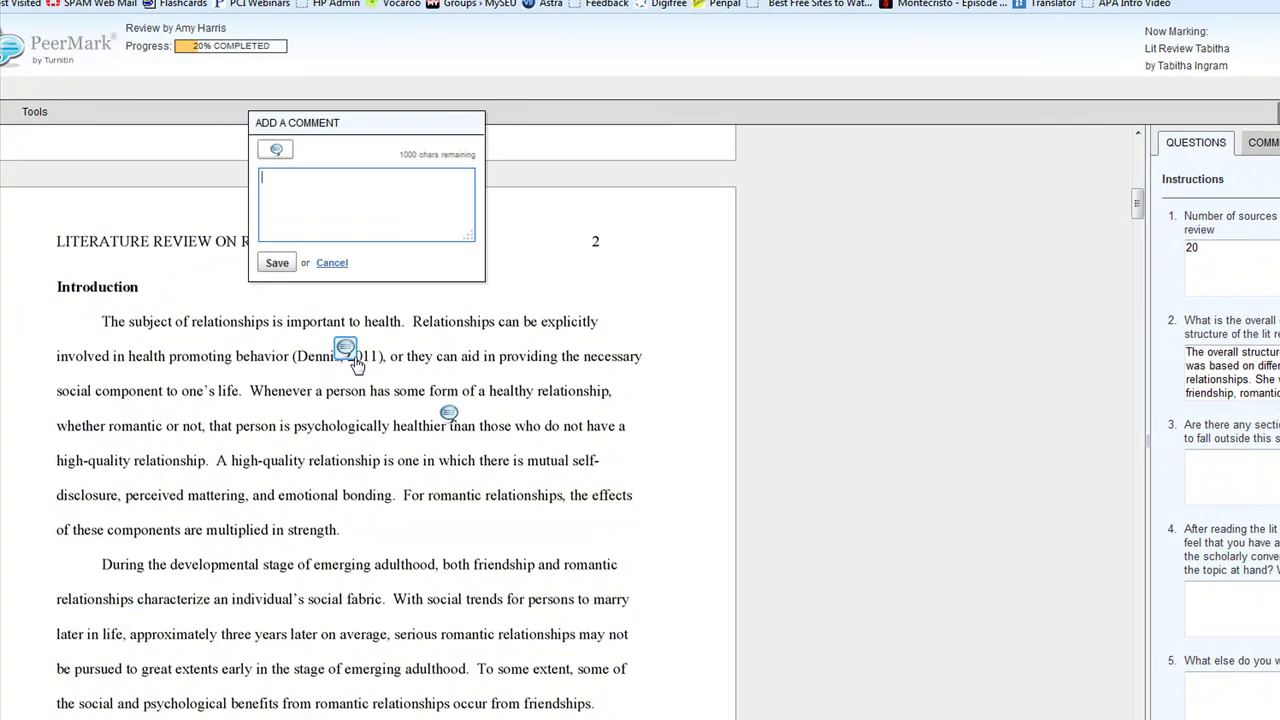
pyautogui.click(333, 263)
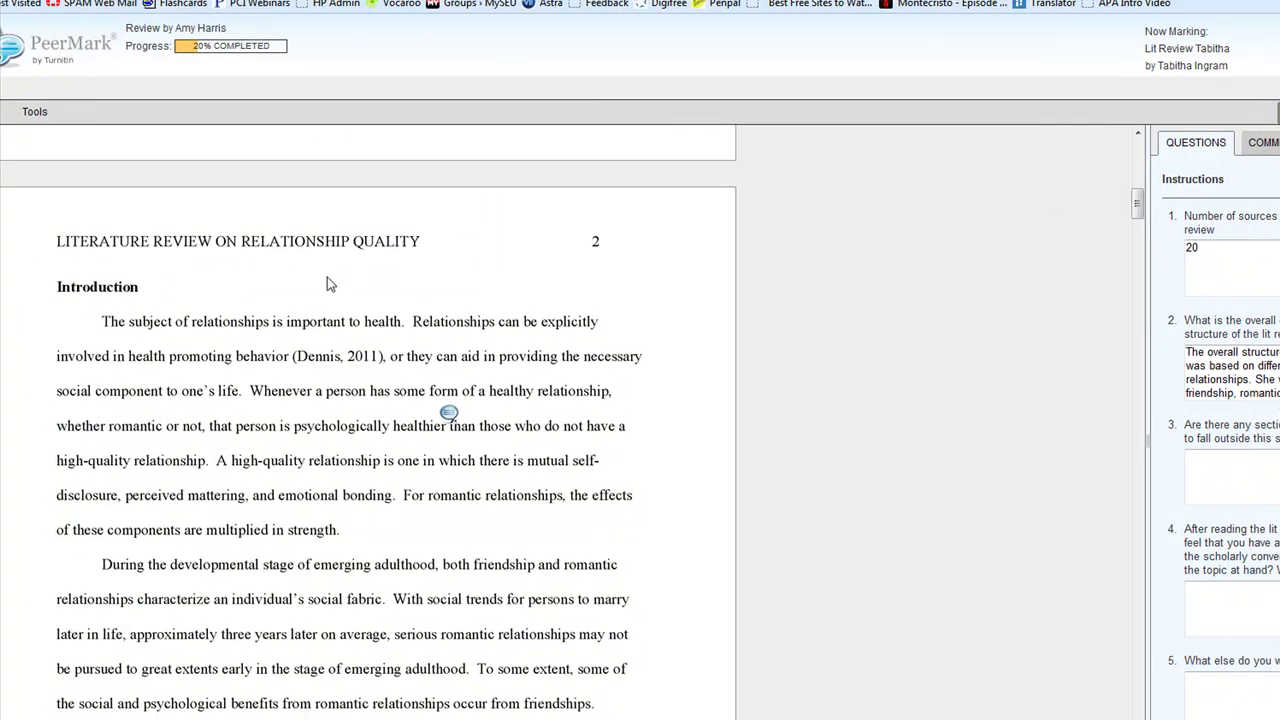
pyautogui.scroll(-5, 397, 392)
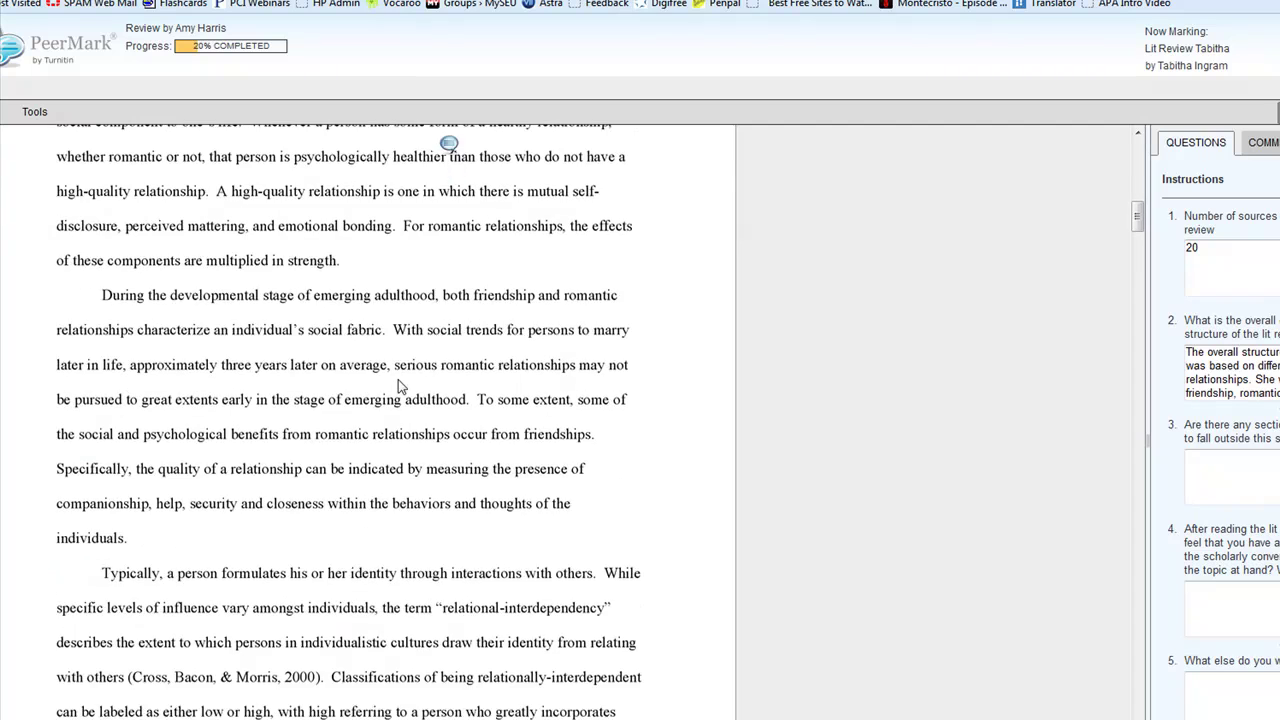
pyautogui.scroll(-7, 397, 386)
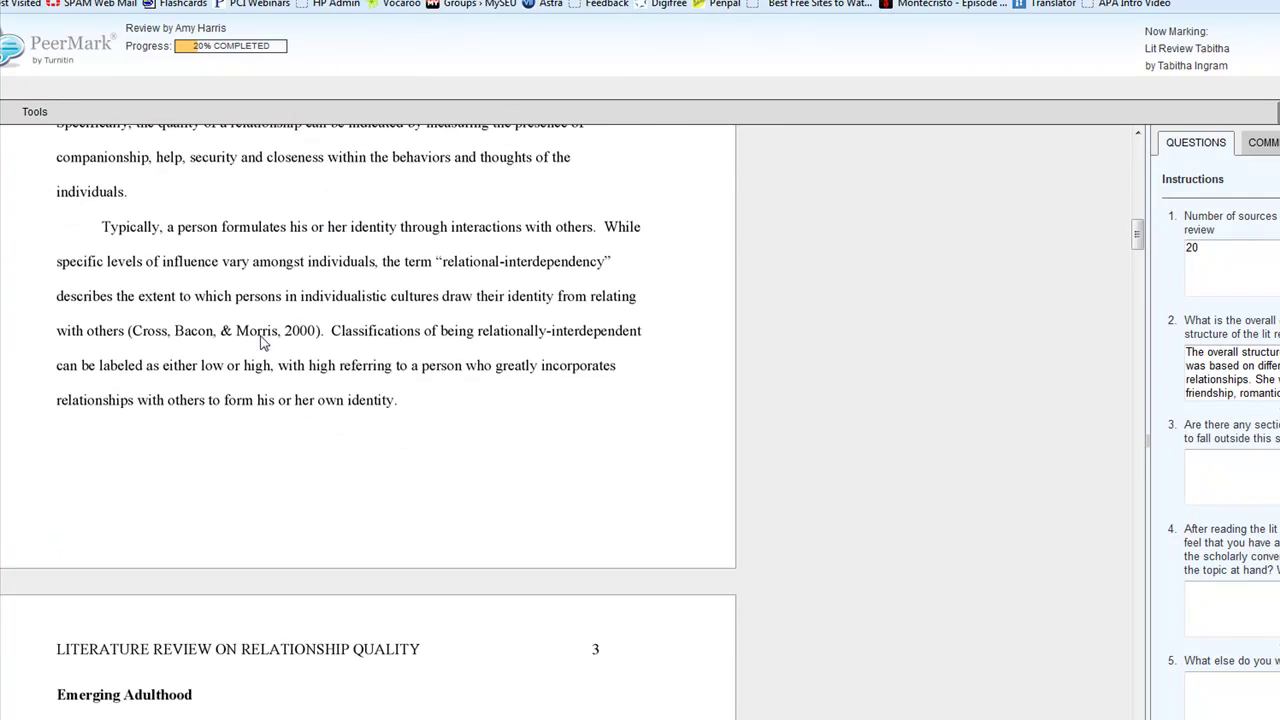
pyautogui.scroll(-12, 289, 367)
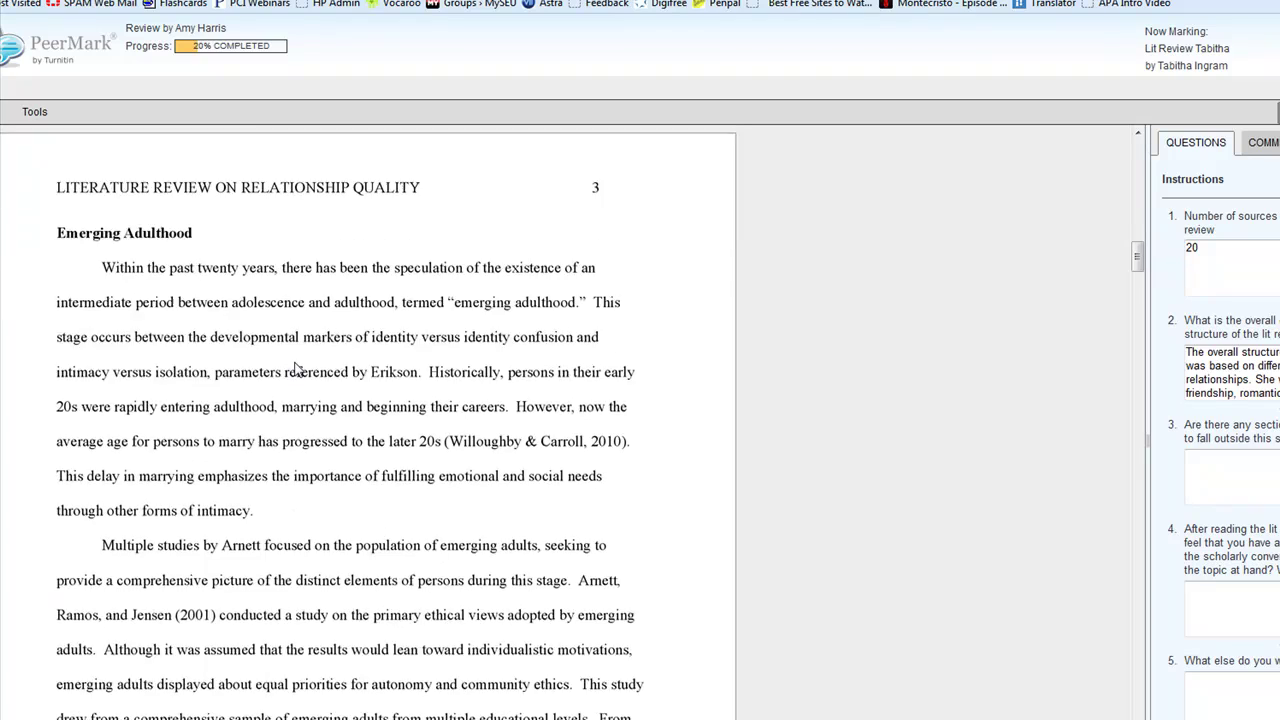
pyautogui.scroll(-14, 296, 370)
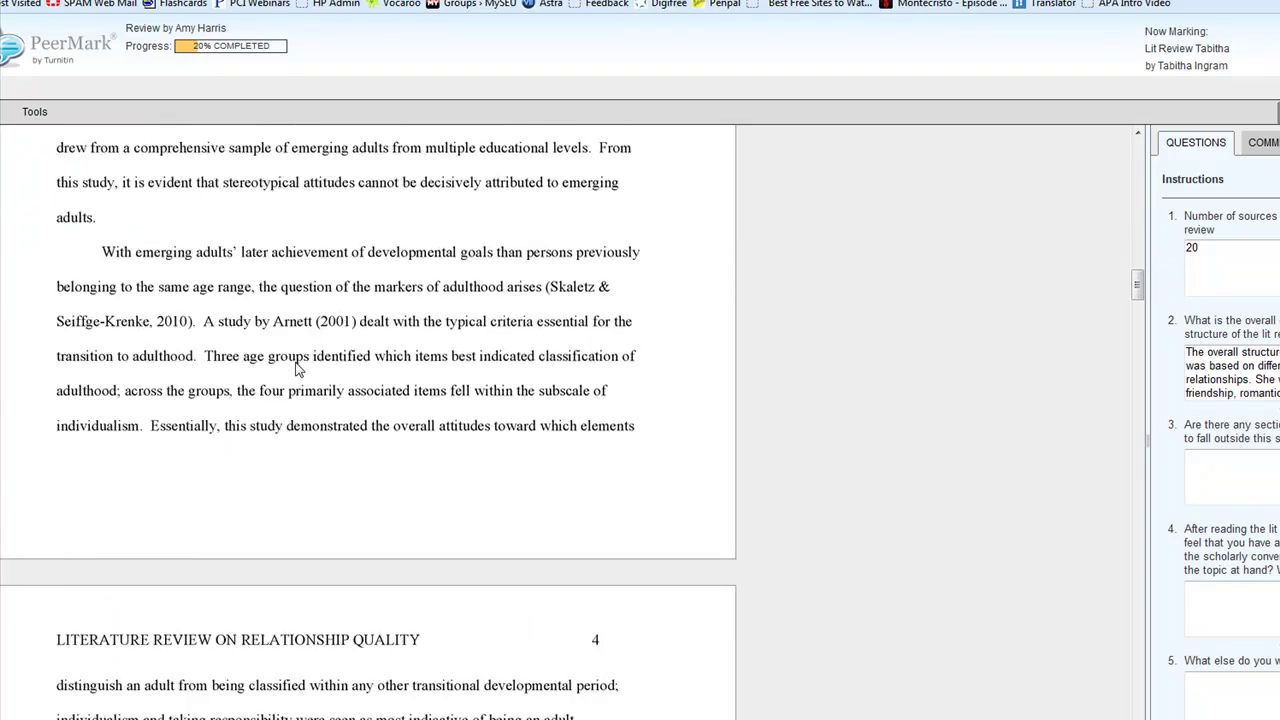
pyautogui.scroll(-4, 296, 370)
pyautogui.scroll(-2, 297, 366)
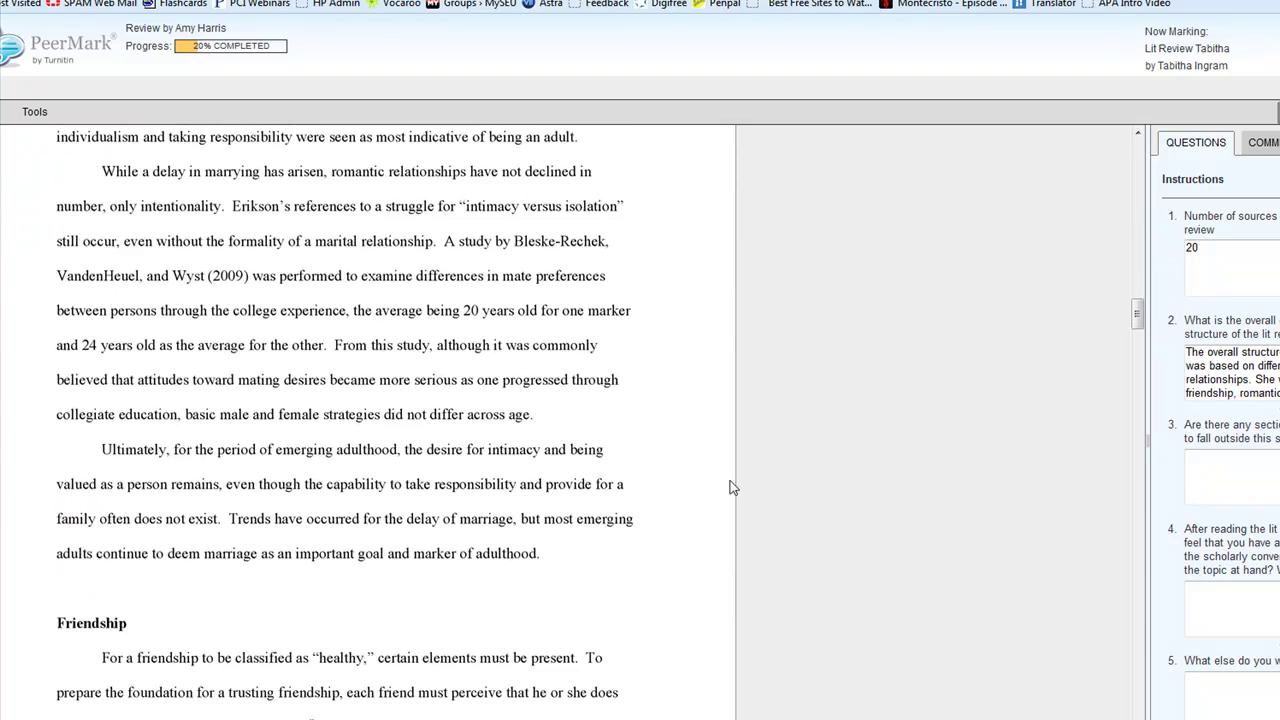
pyautogui.scroll(10, 866, 488)
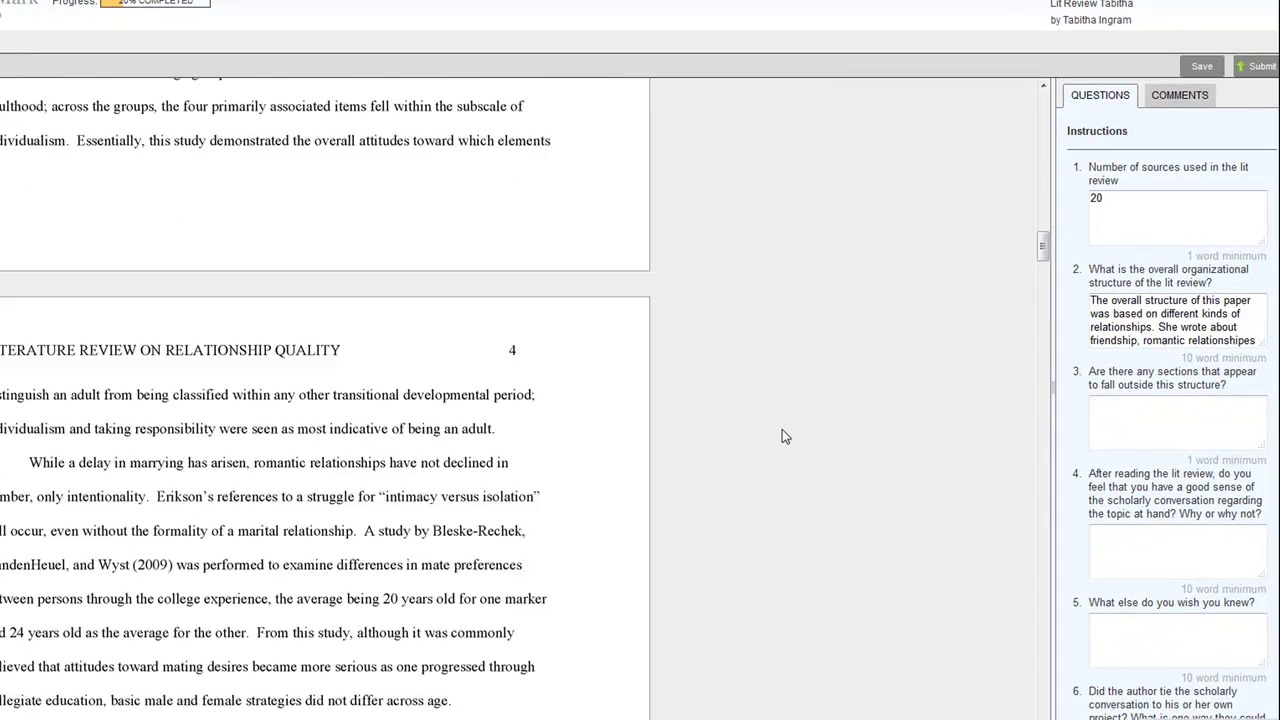
pyautogui.scroll(14, 783, 432)
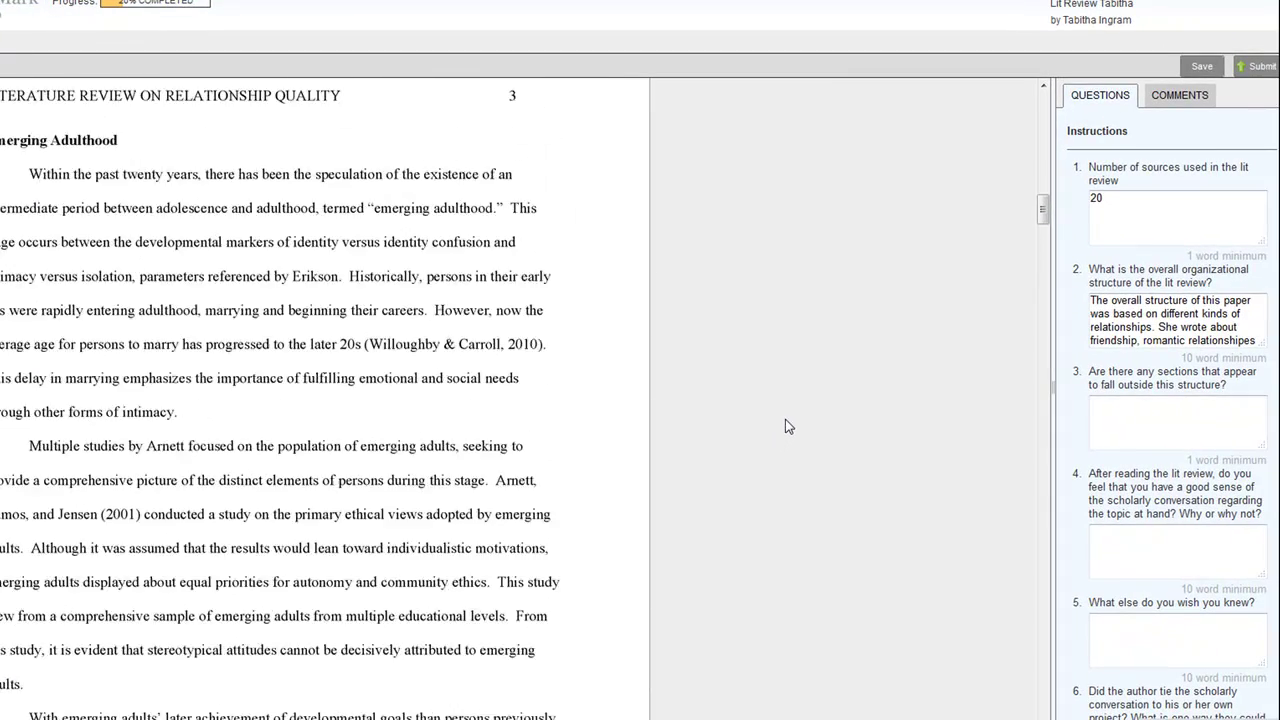
pyautogui.scroll(12, 785, 419)
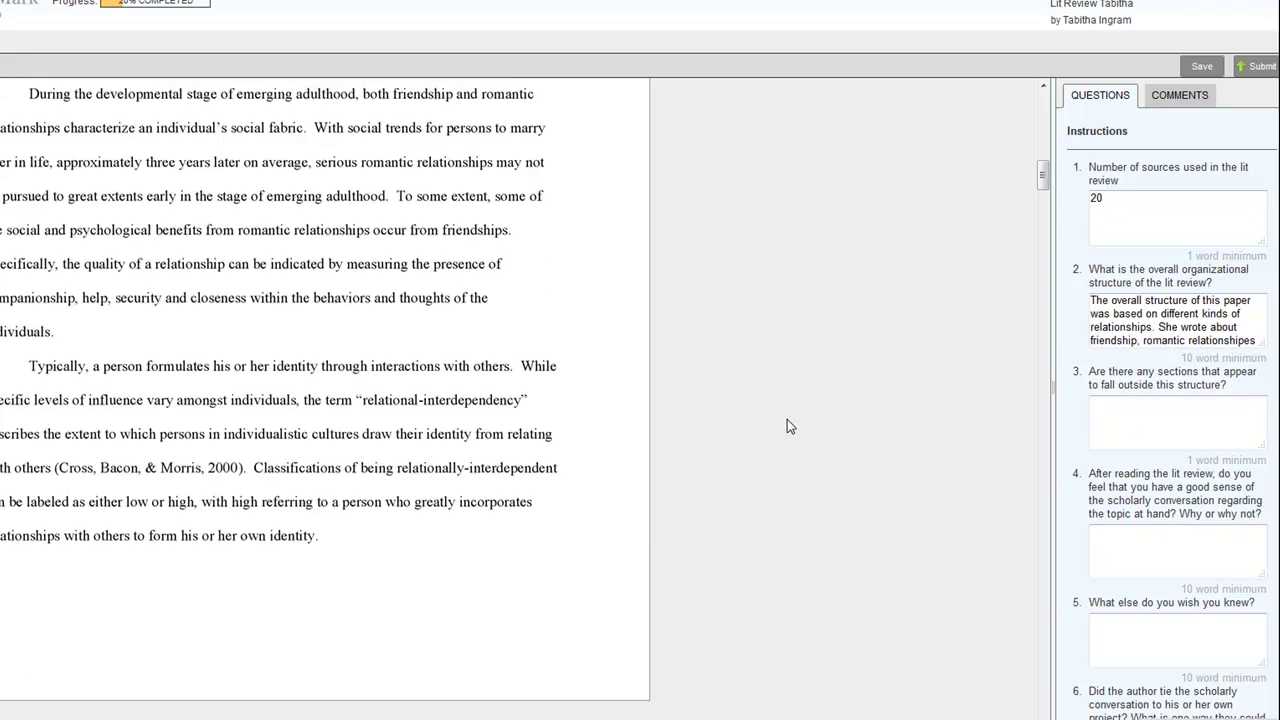
pyautogui.scroll(2, 785, 419)
# - Check the minimum word requirement and the answer under question 2 about the lit review's overall organizational structure
pyautogui.click(1167, 234)
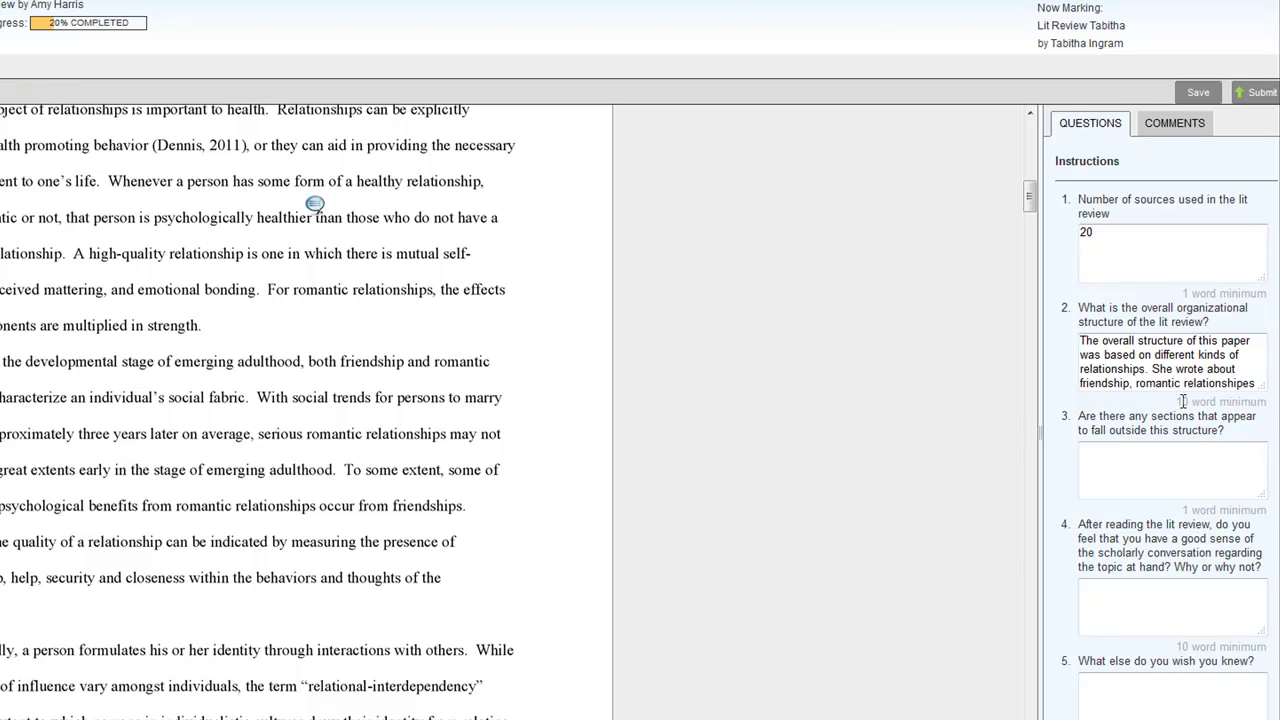
pyautogui.moveTo(1181, 401); pyautogui.dragTo(1100, 5)
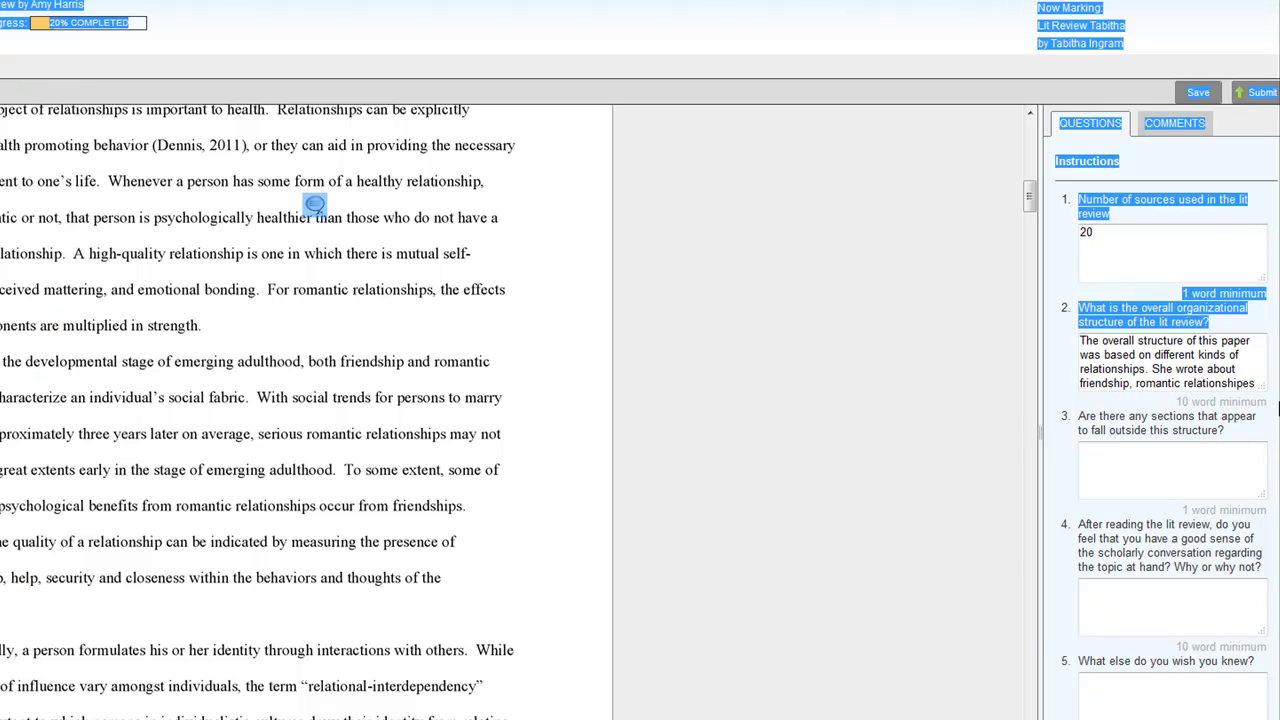
pyautogui.moveTo(1278, 405); pyautogui.dragTo(1272, 413)
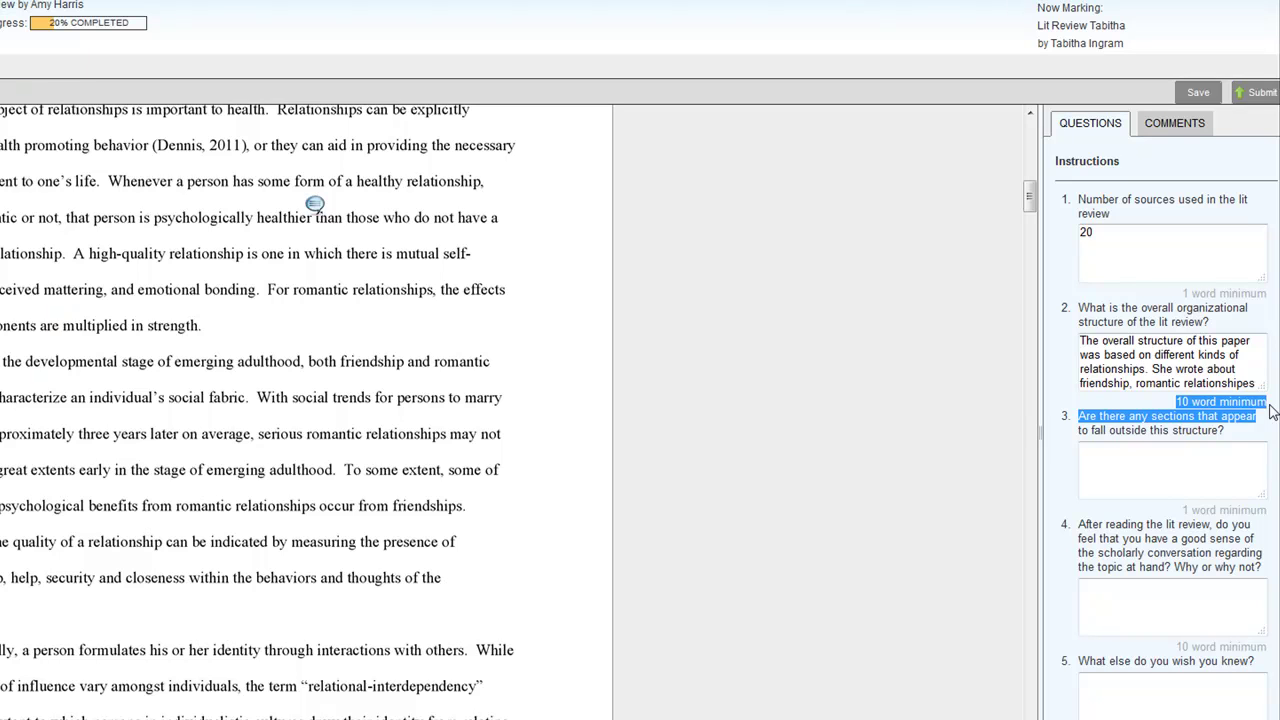
pyautogui.click(1108, 342)
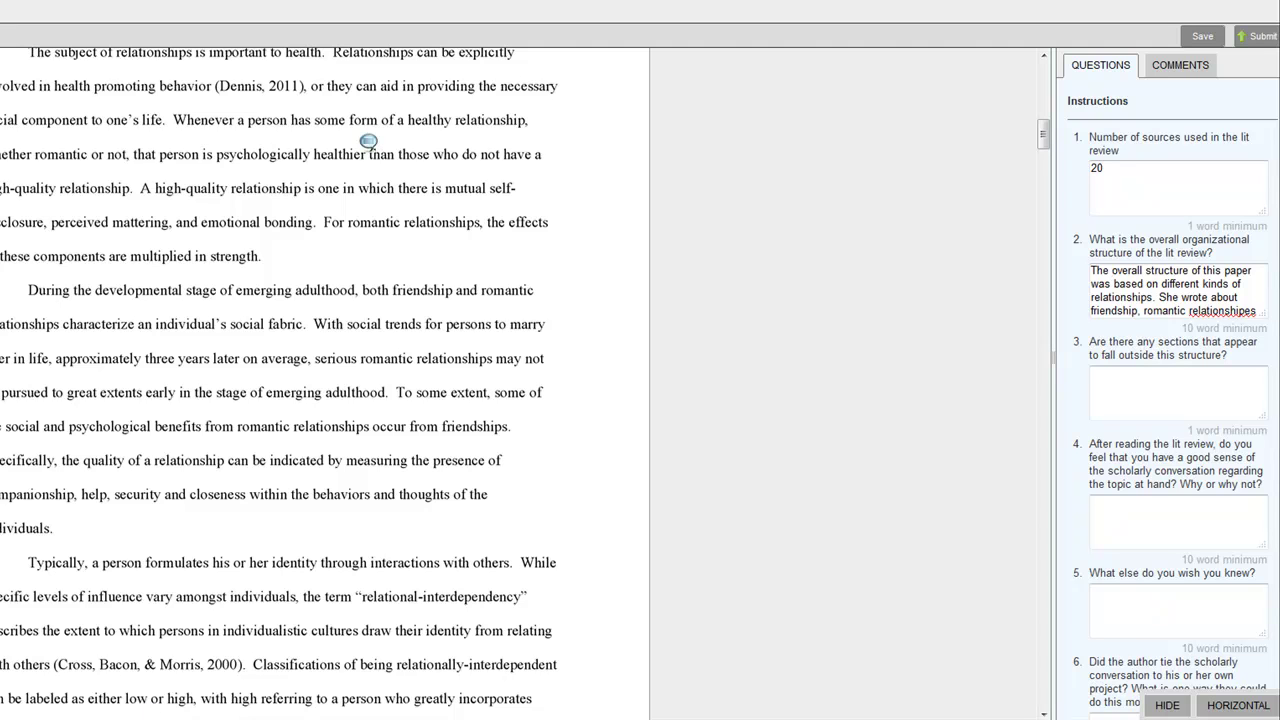
# - Try to highlight the word "Classifications" in the last paragraph of page 2 for a comment
pyautogui.moveTo(240, 664); pyautogui.dragTo(350, 660)
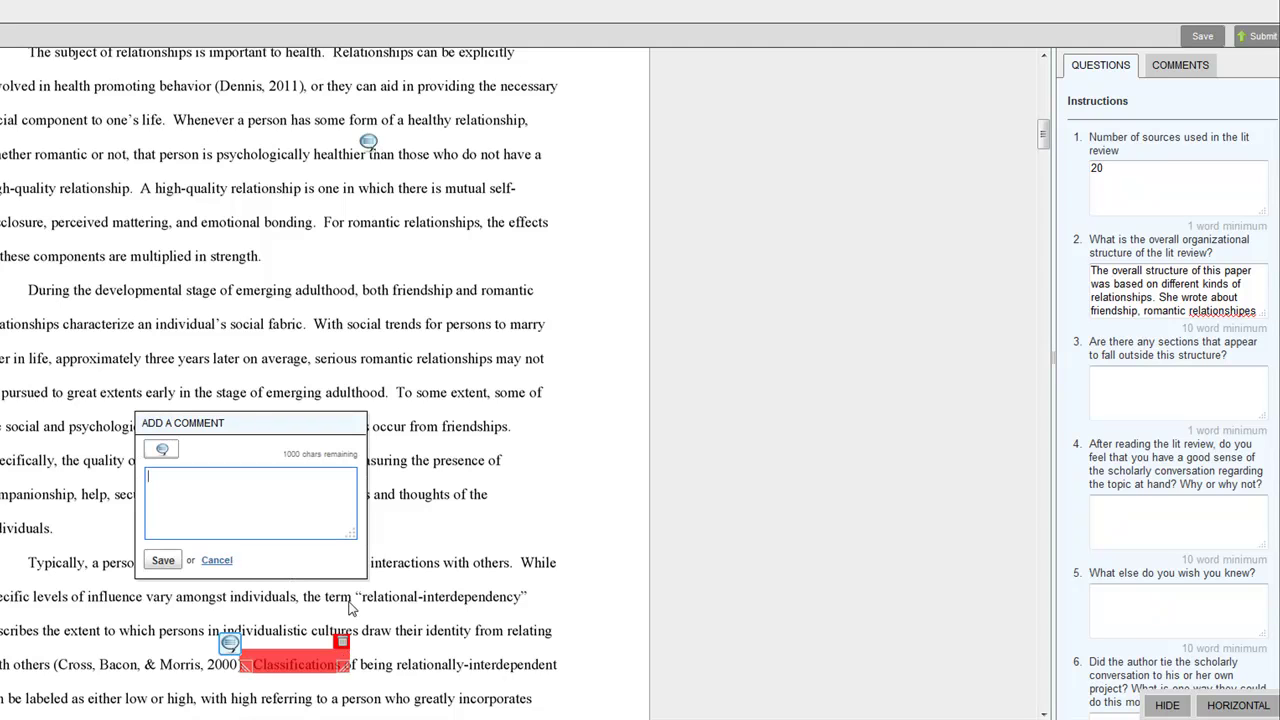
pyautogui.click(214, 561)
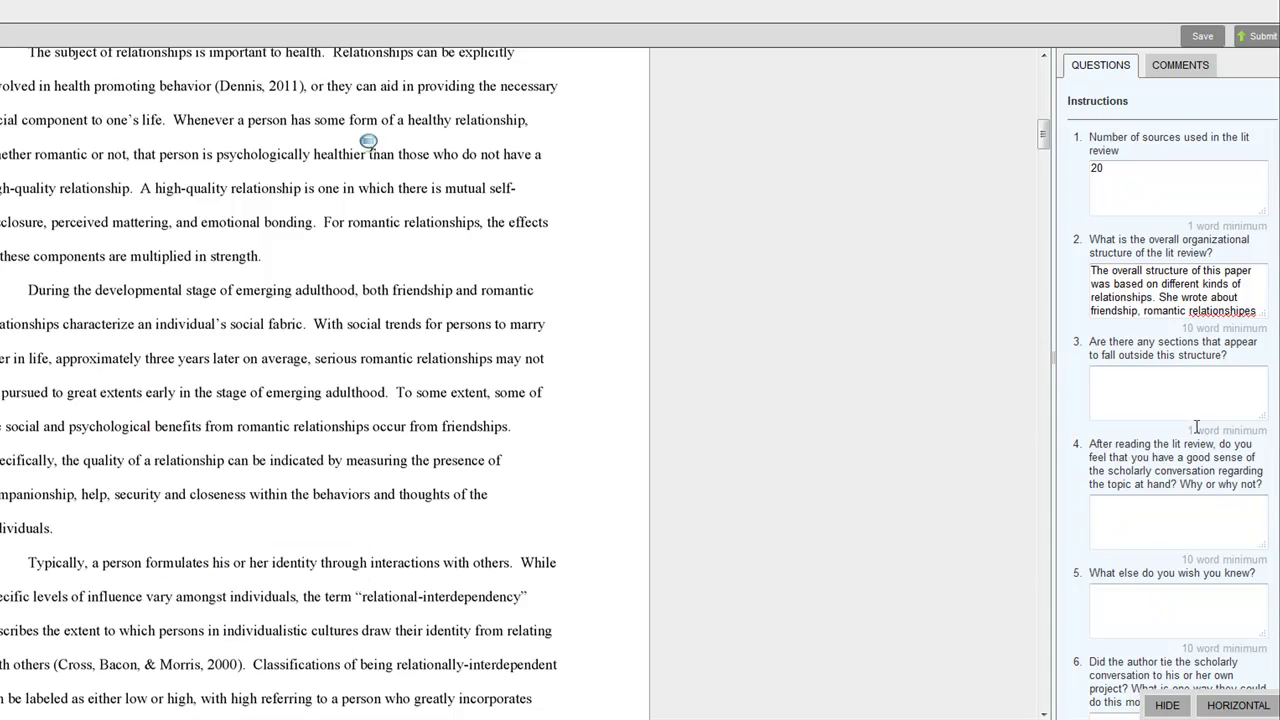
# - Look through the remaining review questions, from question 3 about sections outside the structure to question 10 about strengthening the lit review
pyautogui.click(1196, 381)
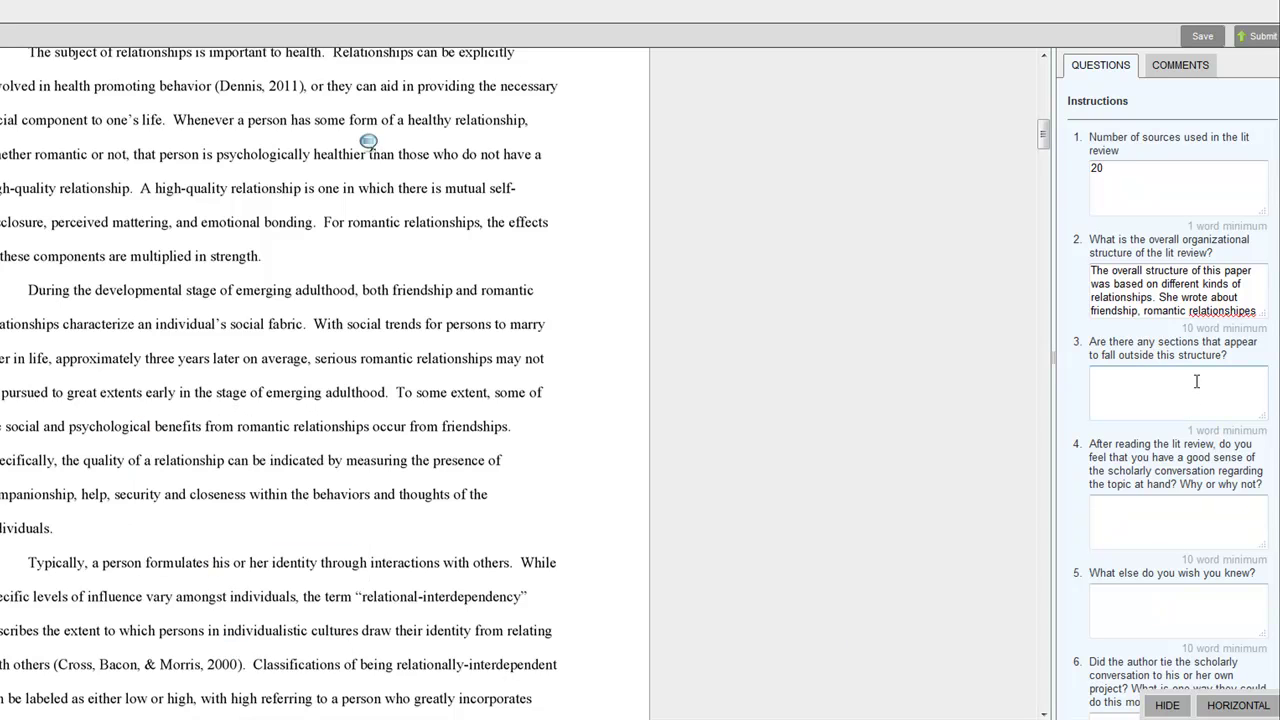
pyautogui.click(1140, 509)
pyautogui.scroll(-3, 1187, 517)
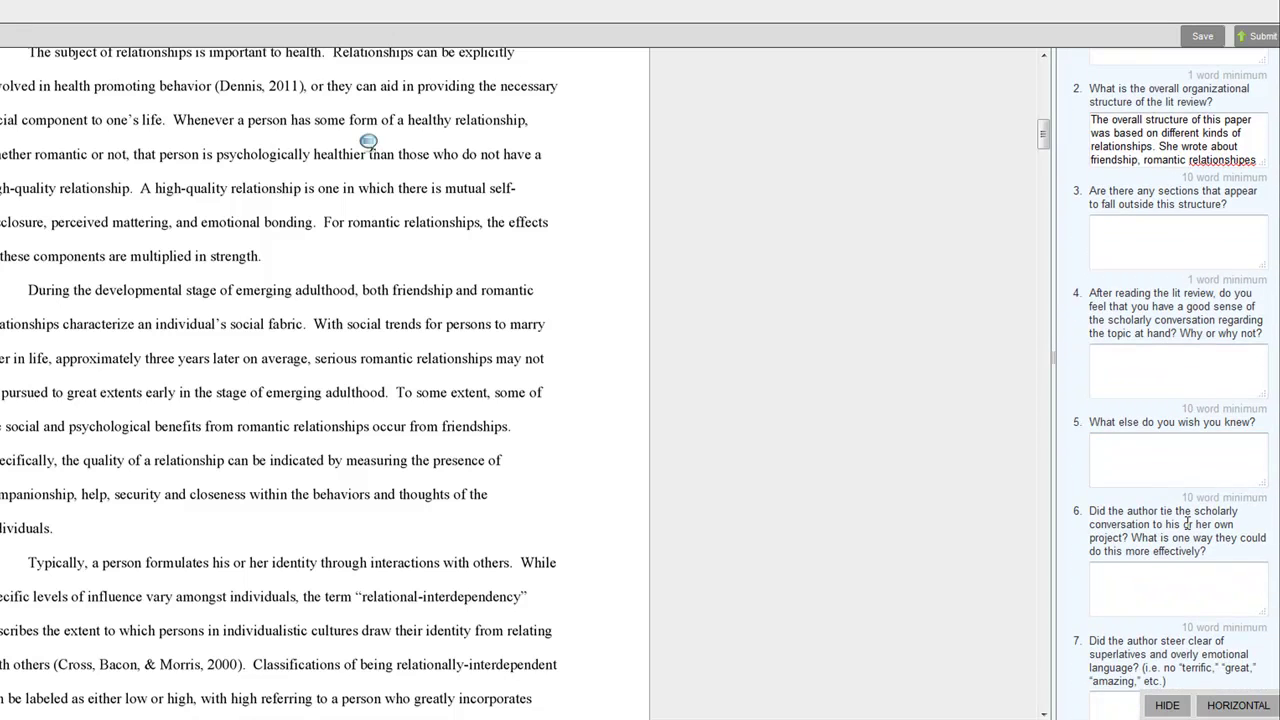
pyautogui.scroll(-8, 1187, 520)
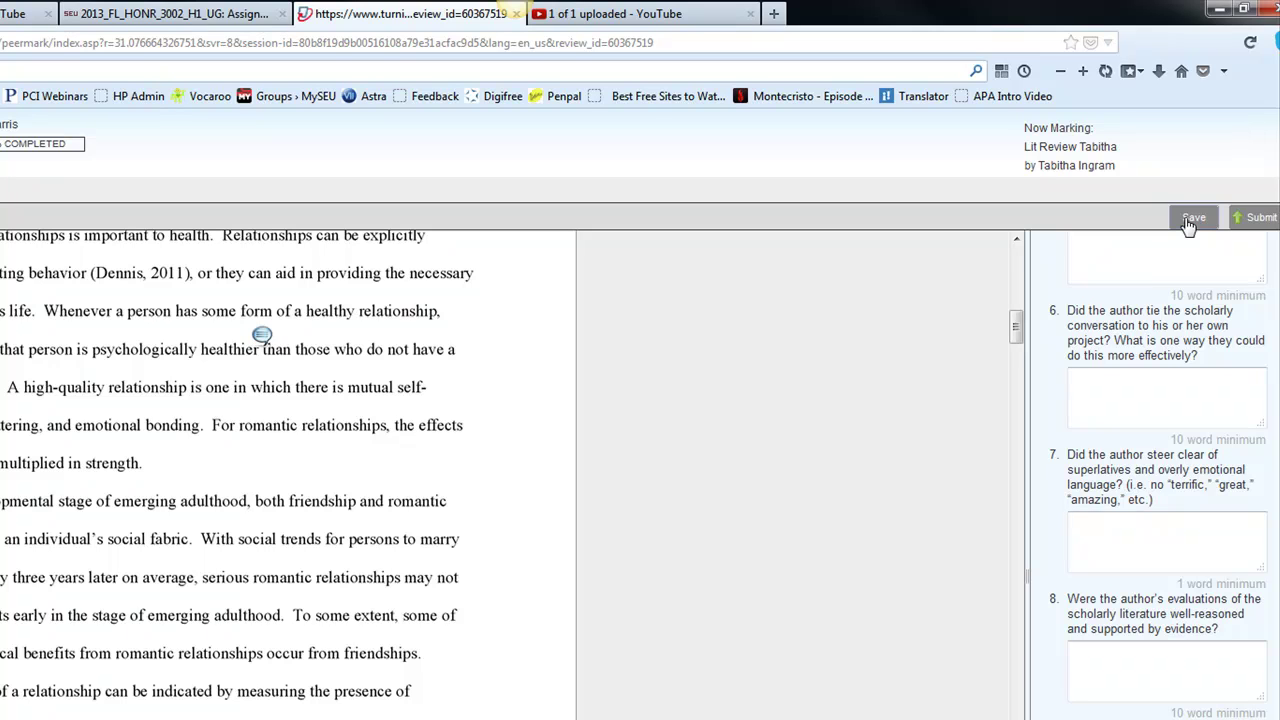
# - Try to submit the review with questions still unanswered, and cancel the submission
pyautogui.click(1262, 218)
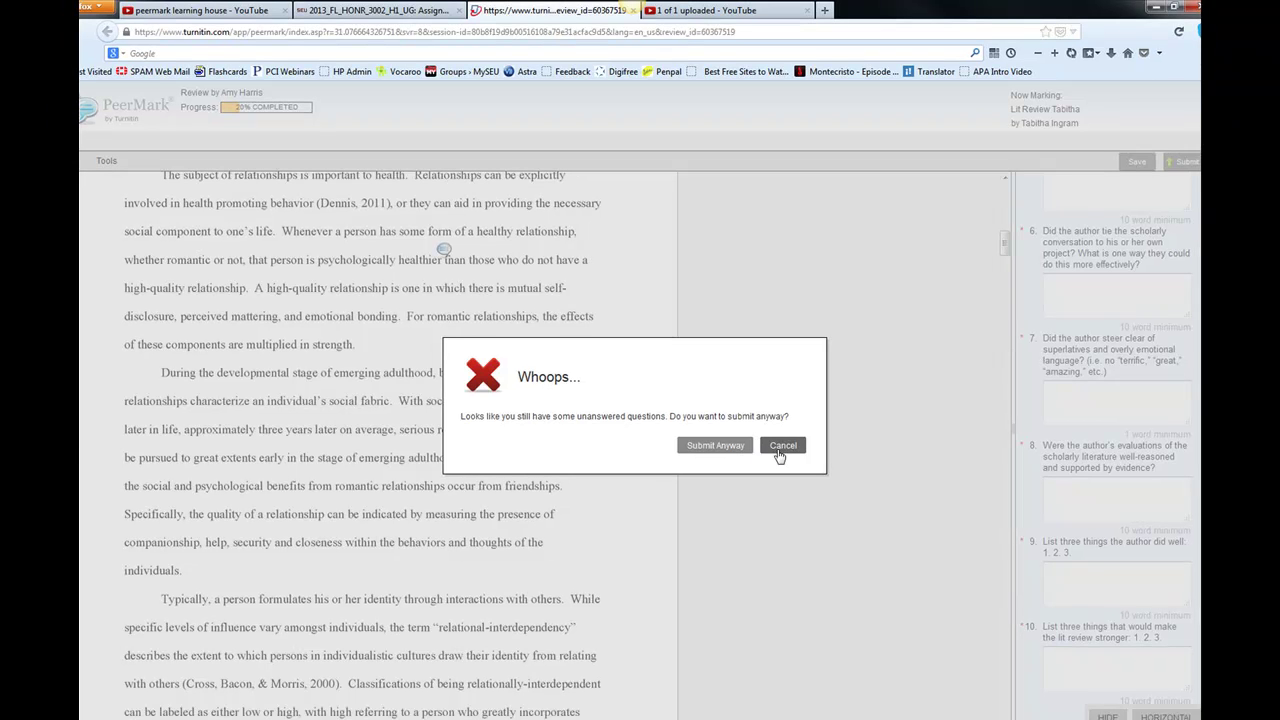
pyautogui.click(781, 451)
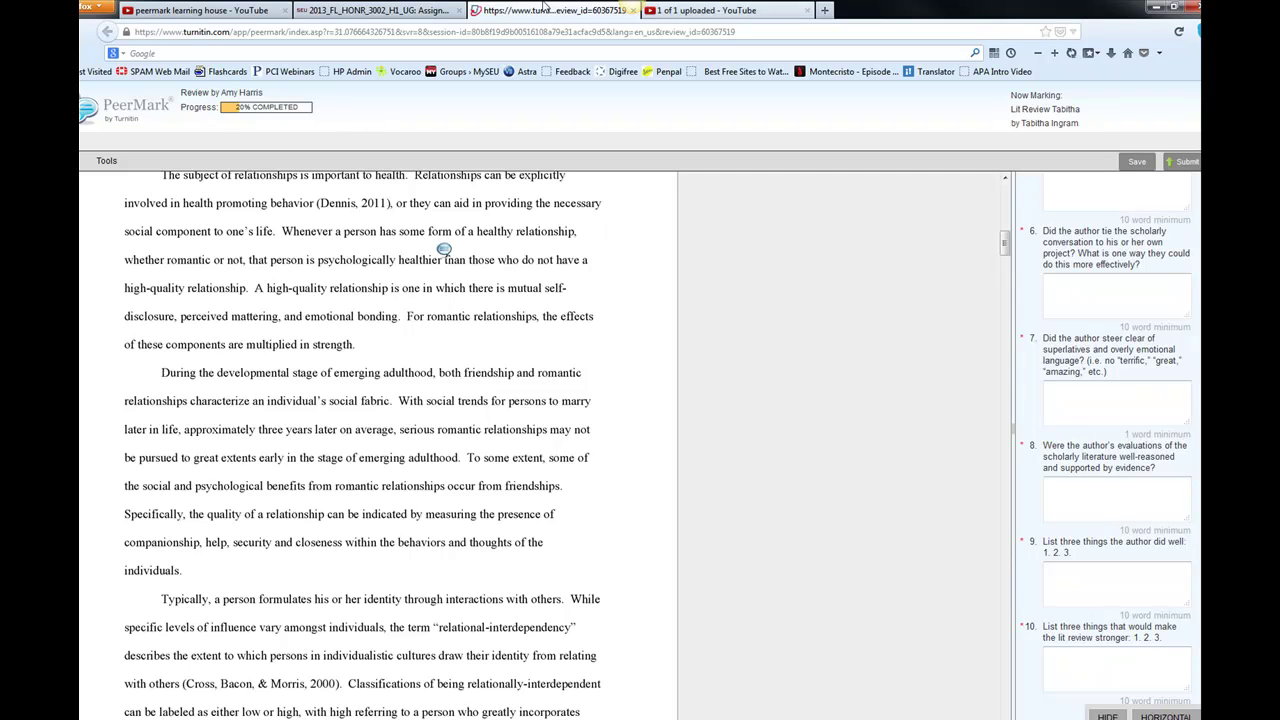
# - Switch to the Lit Review Draft PeerMark assignment page and check its post date and the availability of received reviews
pyautogui.click(395, 12)
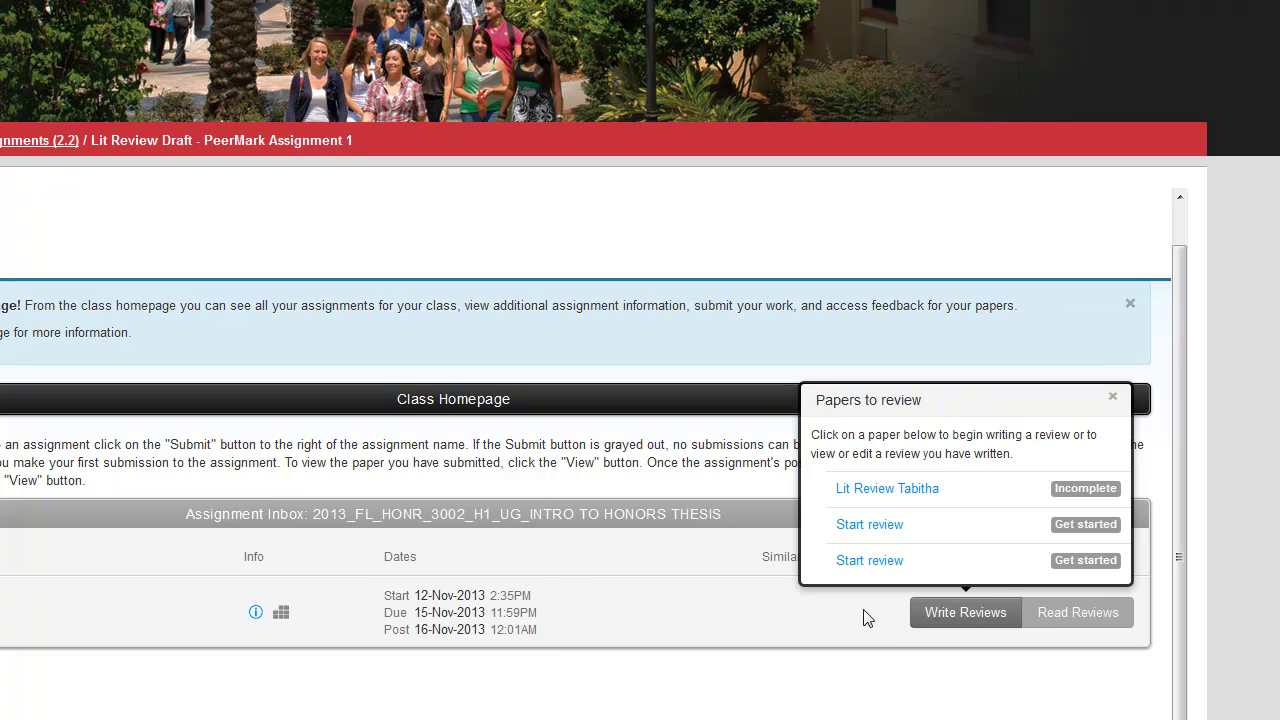
pyautogui.moveTo(1060, 635)
pyautogui.moveTo(449, 642)
pyautogui.moveTo(1088, 620)
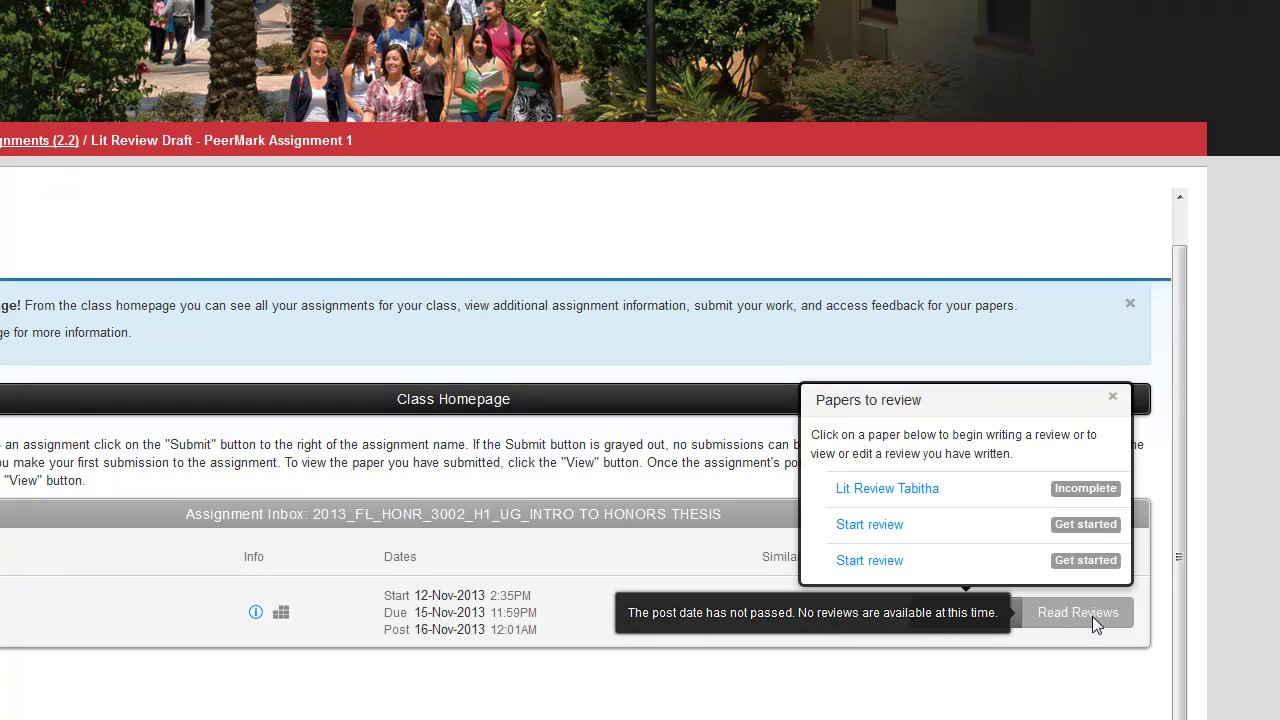